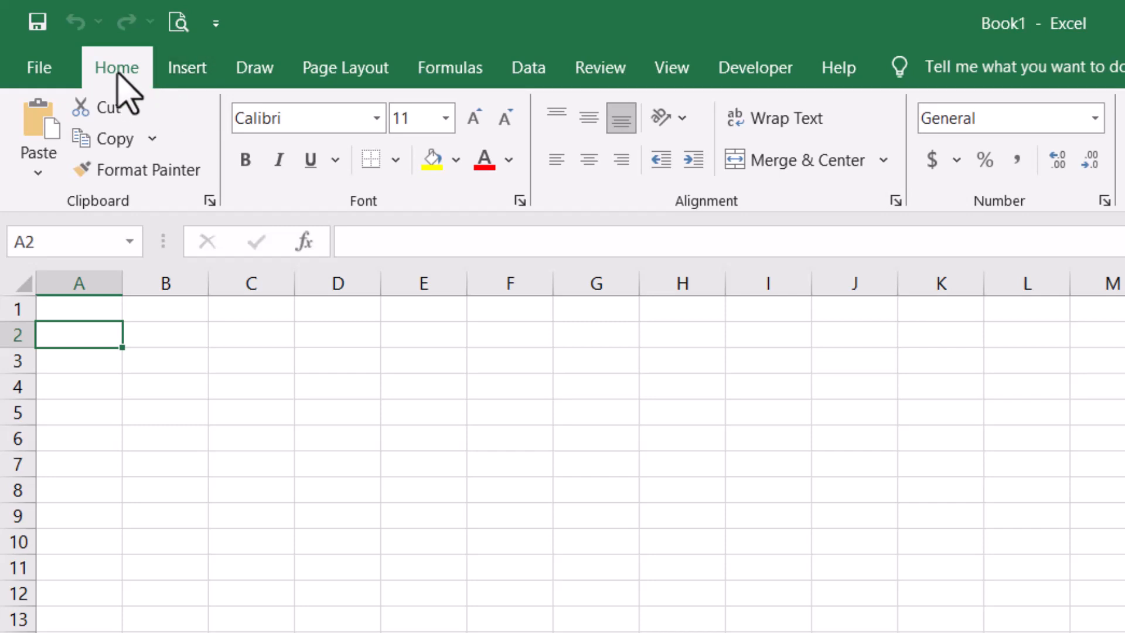
# - Enter the name in cell D3 and reselect it
pyautogui.click(319, 120)
pyautogui.click(360, 362)
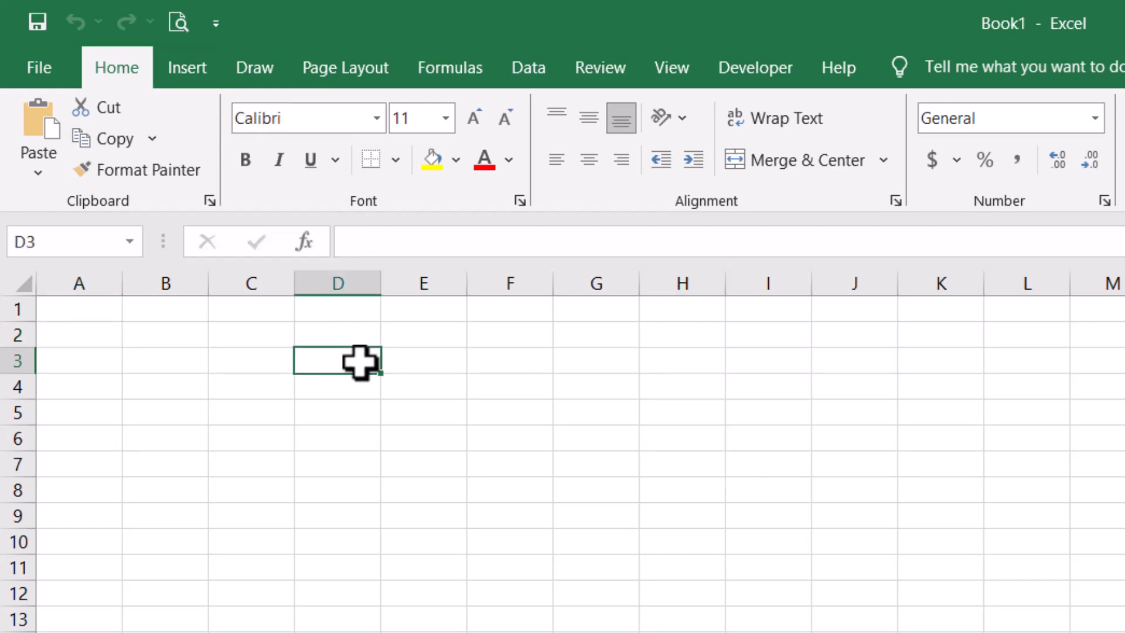
pyautogui.write('Haider')
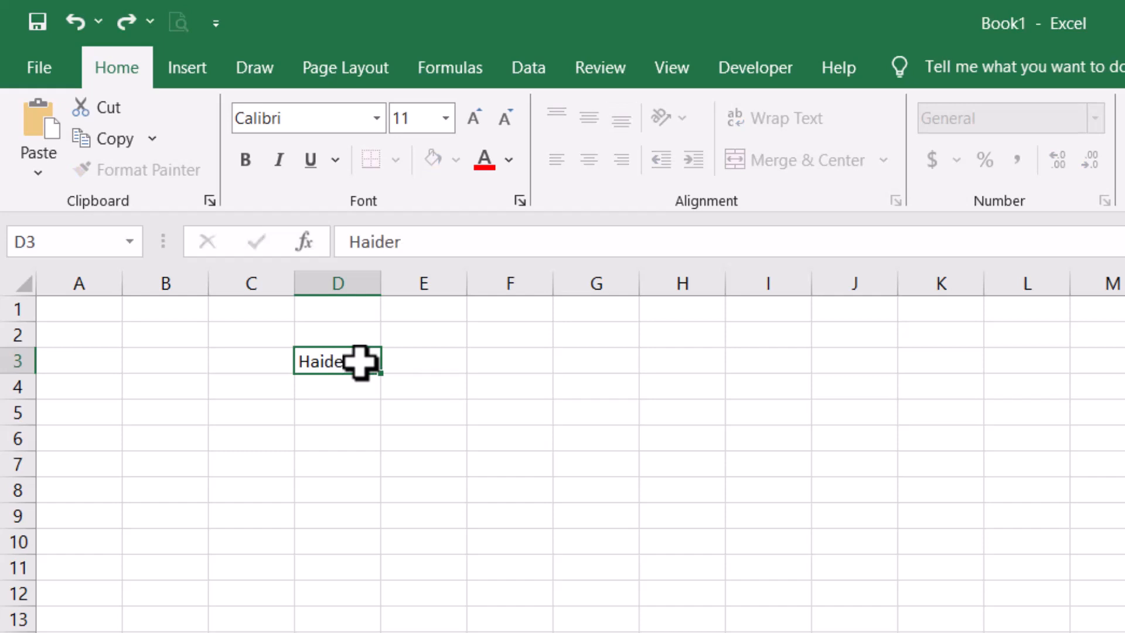
pyautogui.press('Return')
pyautogui.click(360, 361)
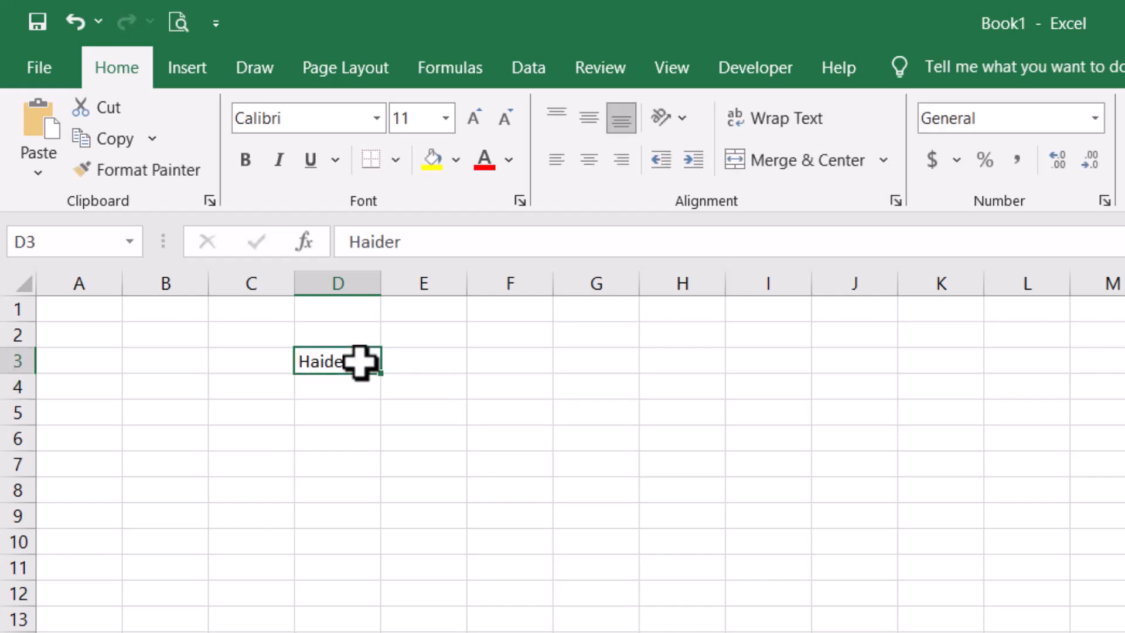
# - Set the name's font to Aptos Narrow at 14 pt
pyautogui.click(376, 118)
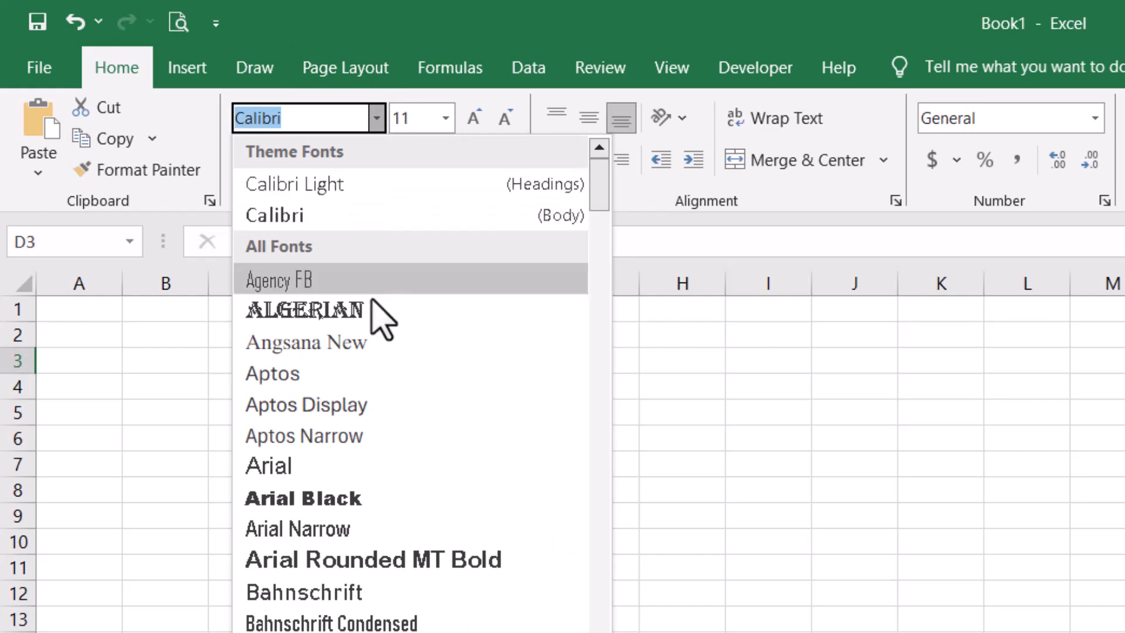
pyautogui.click(360, 438)
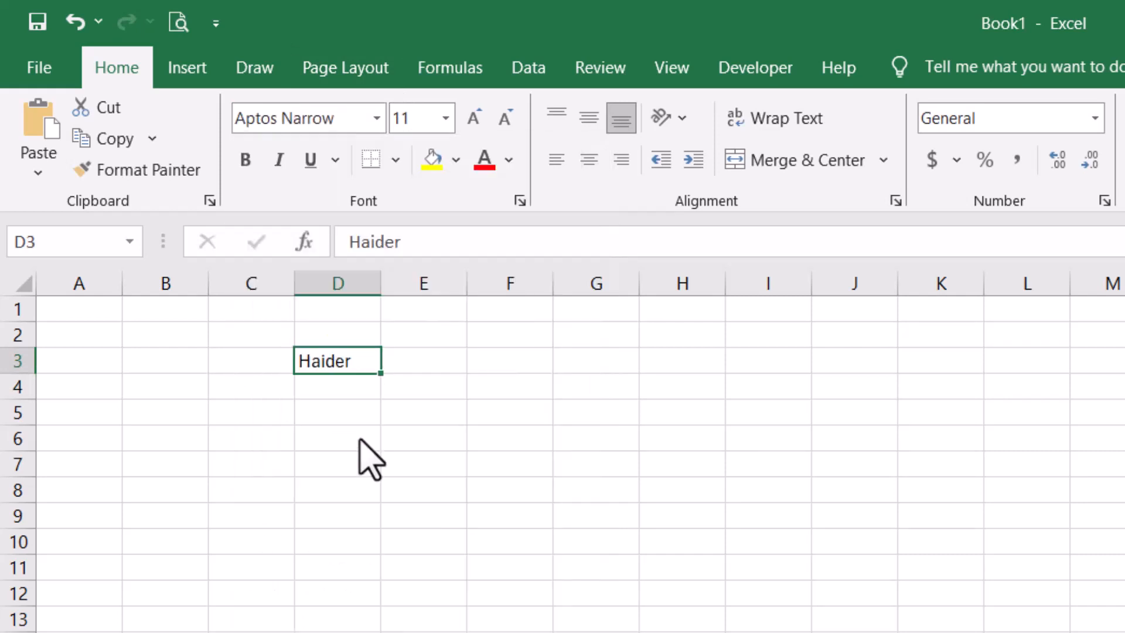
pyautogui.click(446, 119)
pyautogui.click(413, 302)
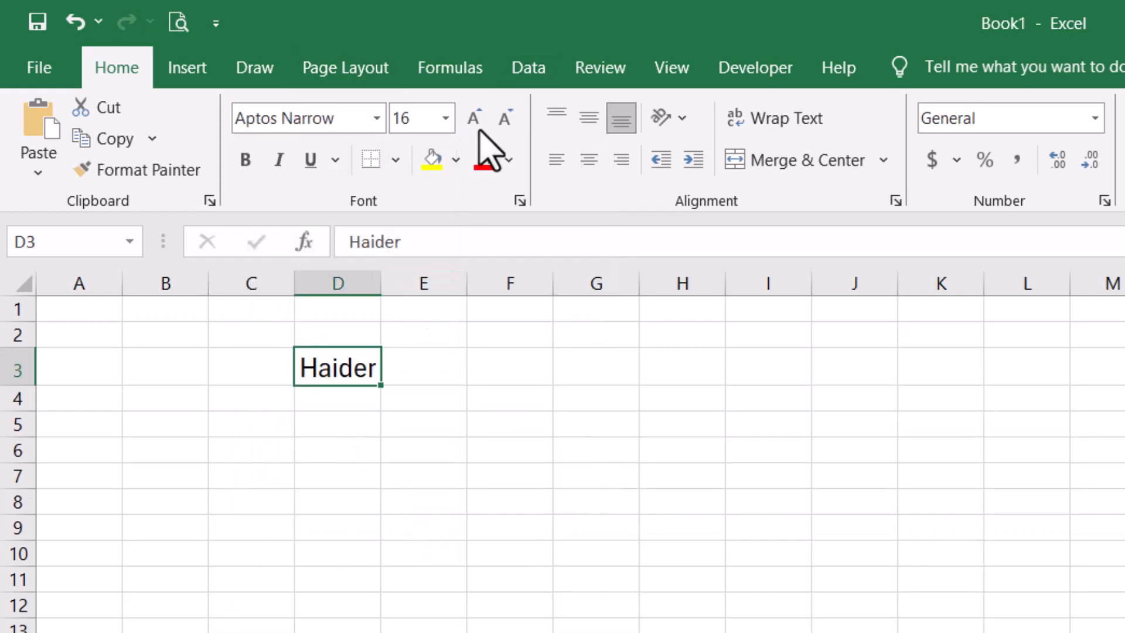
pyautogui.click(475, 123)
pyautogui.click(475, 123)
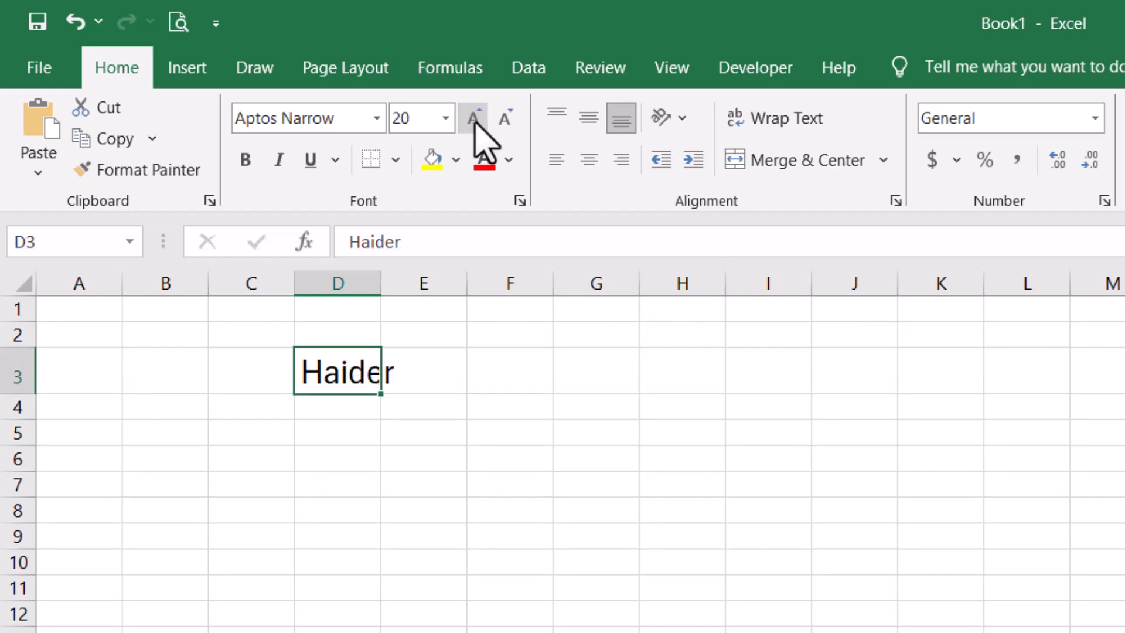
pyautogui.click(475, 123)
pyautogui.click(507, 120)
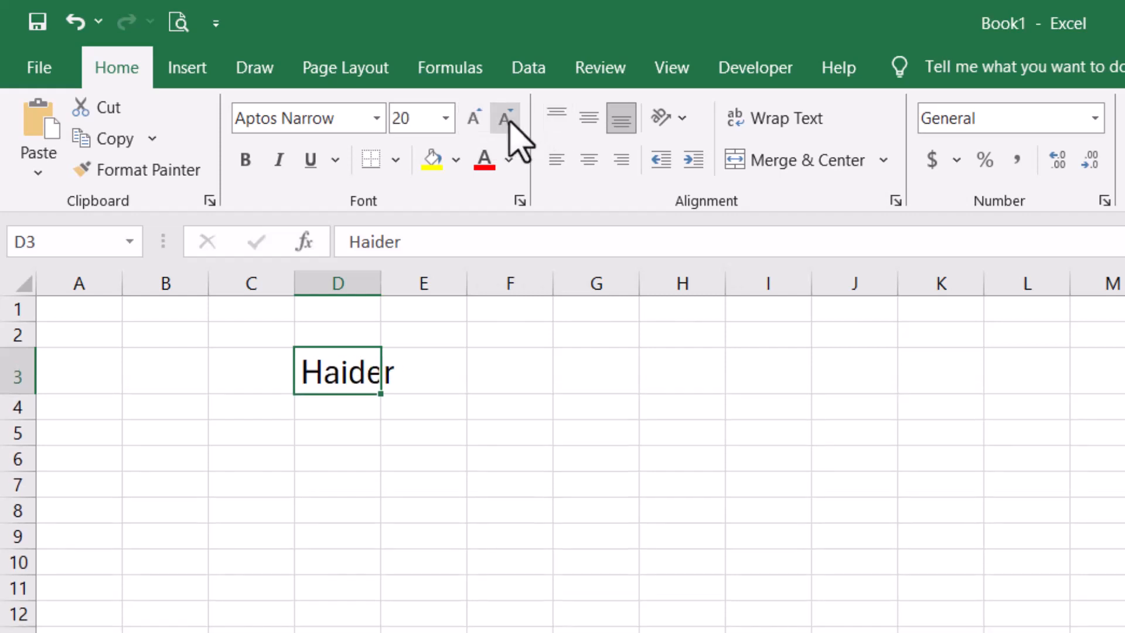
pyautogui.click(507, 120)
pyautogui.click(507, 120)
pyautogui.click(420, 125)
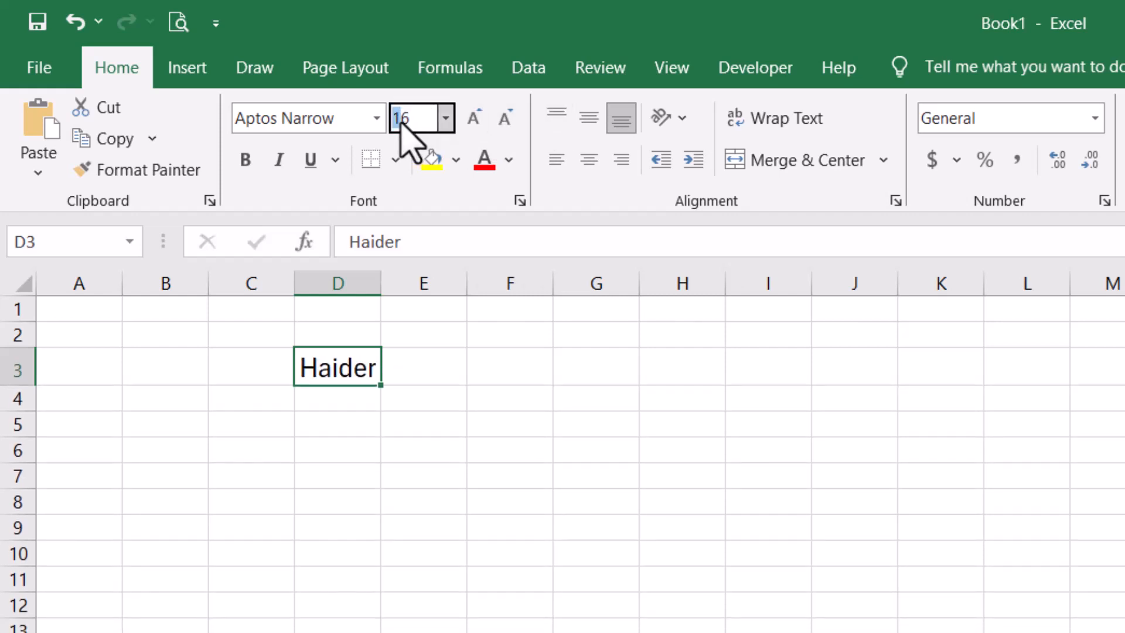
pyautogui.click(475, 123)
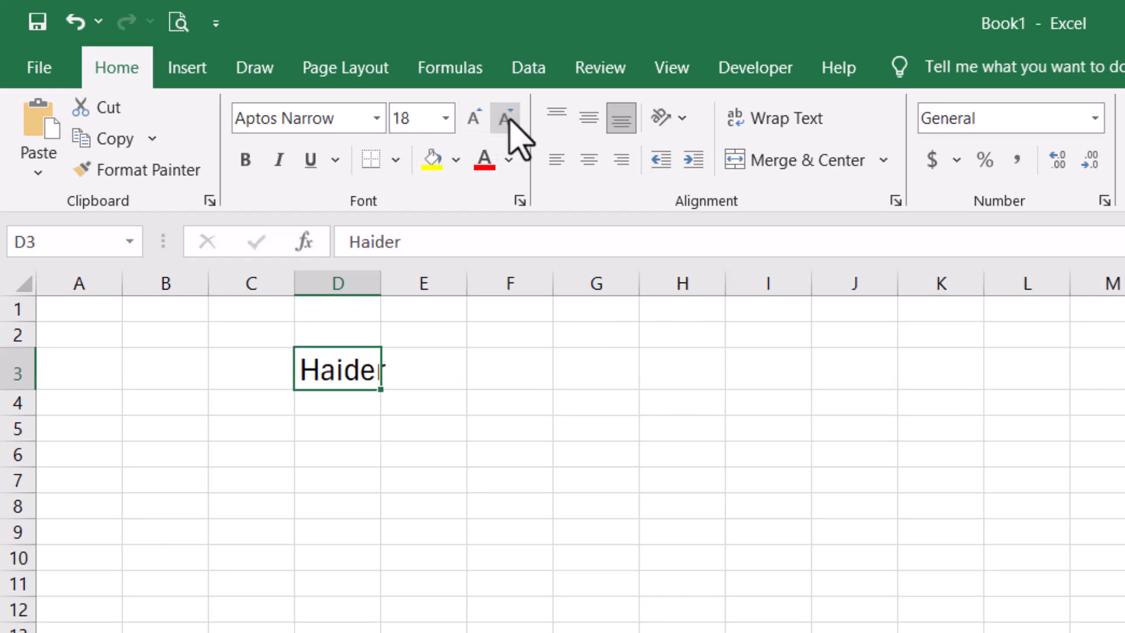
pyautogui.click(508, 120)
pyautogui.click(508, 120)
# - Give D3 a light gold fill and red text
pyautogui.click(455, 159)
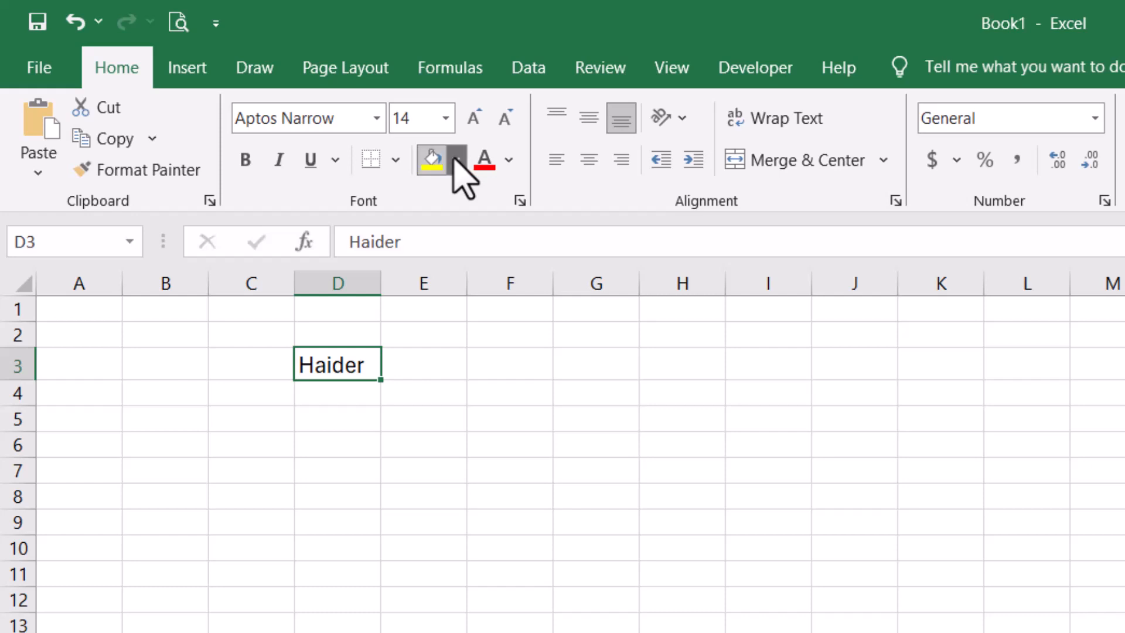
pyautogui.click(538, 261)
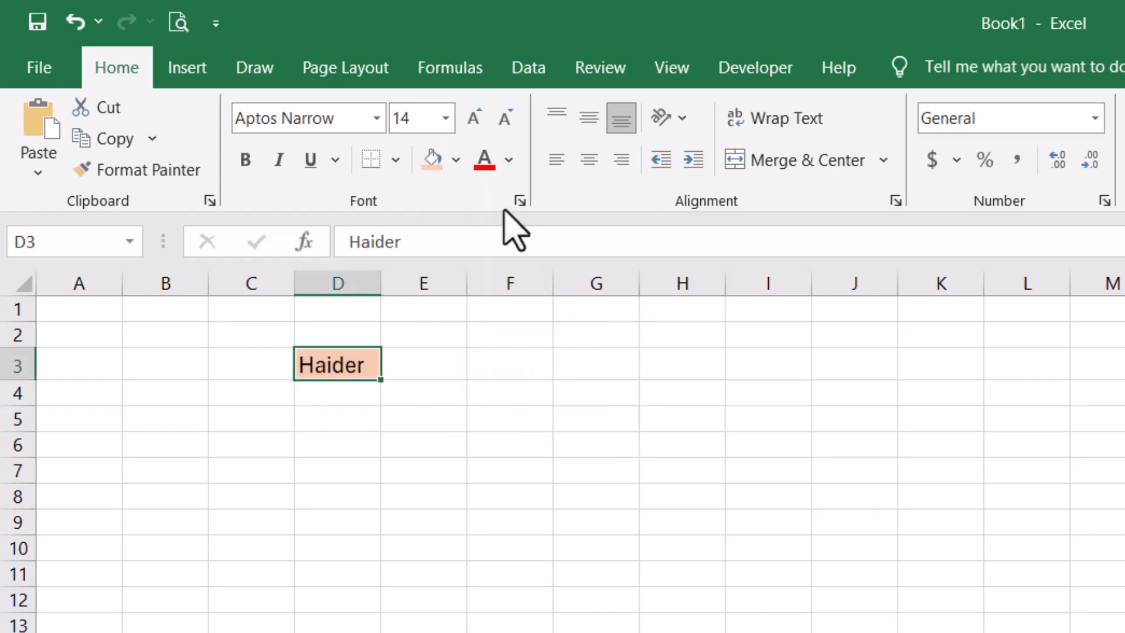
pyautogui.click(455, 159)
pyautogui.click(580, 278)
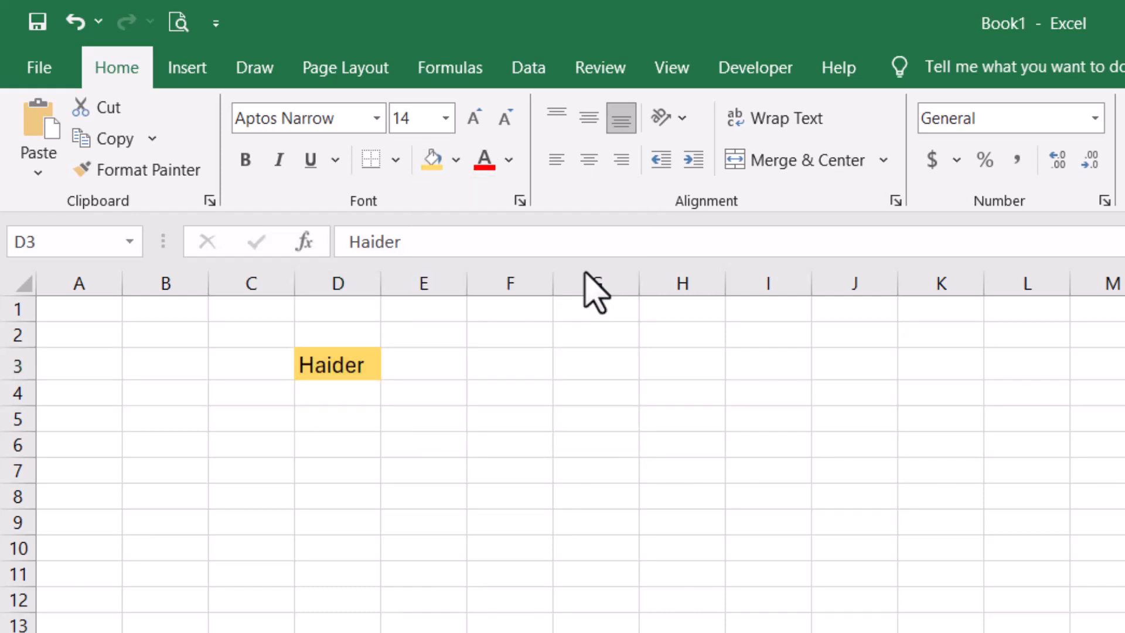
pyautogui.click(508, 159)
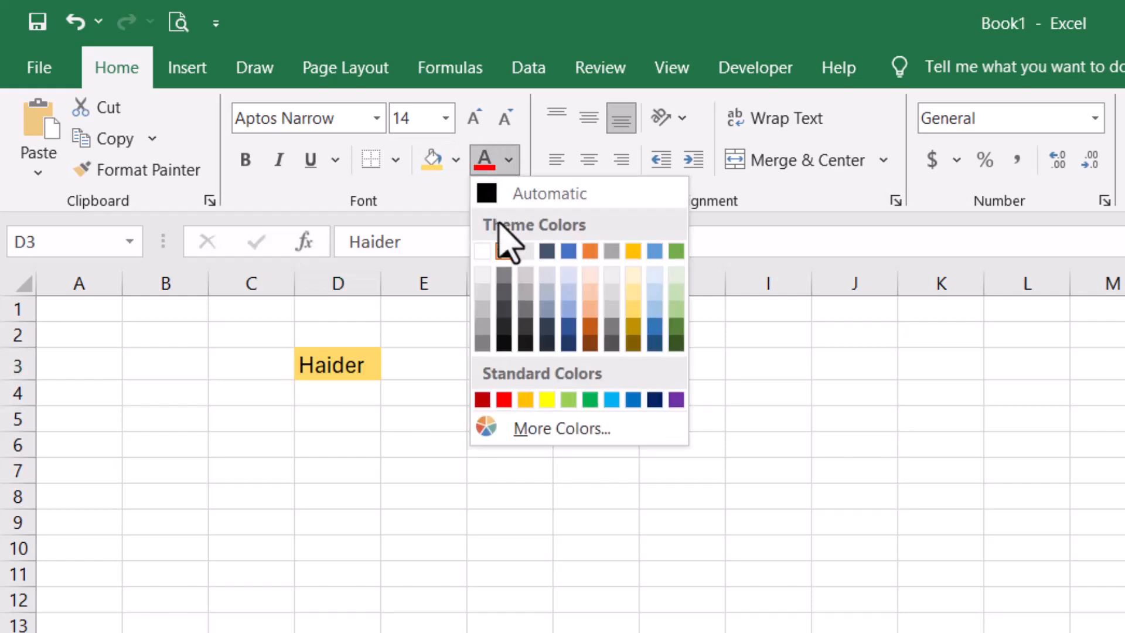
pyautogui.click(508, 400)
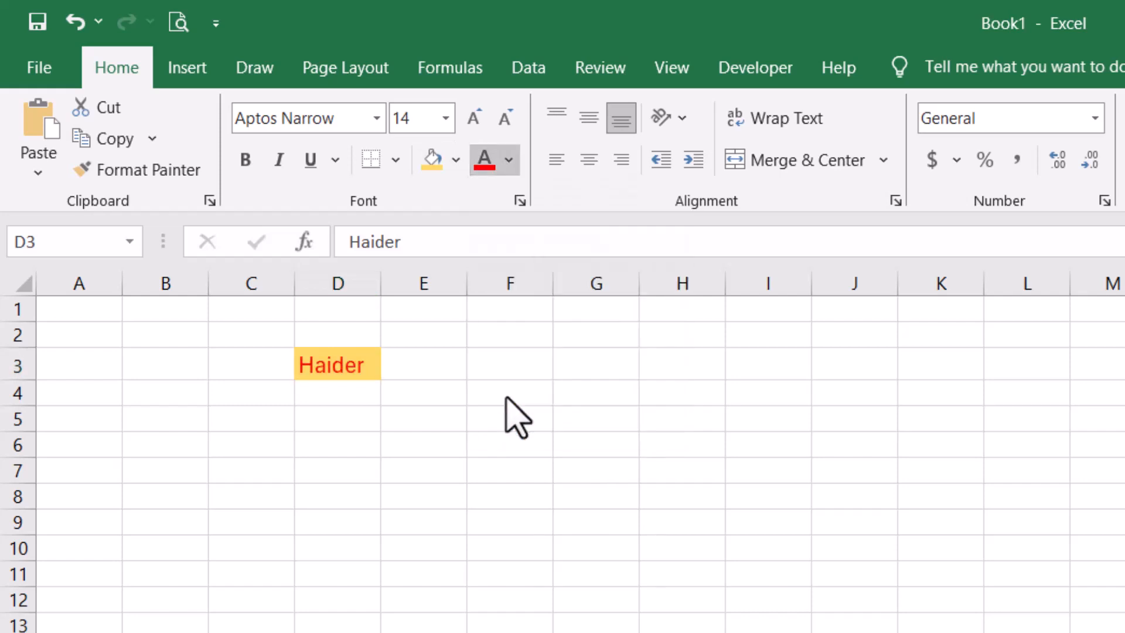
# - Outline D3 with a medium dashed border in automatic colour via More Borders
pyautogui.click(395, 159)
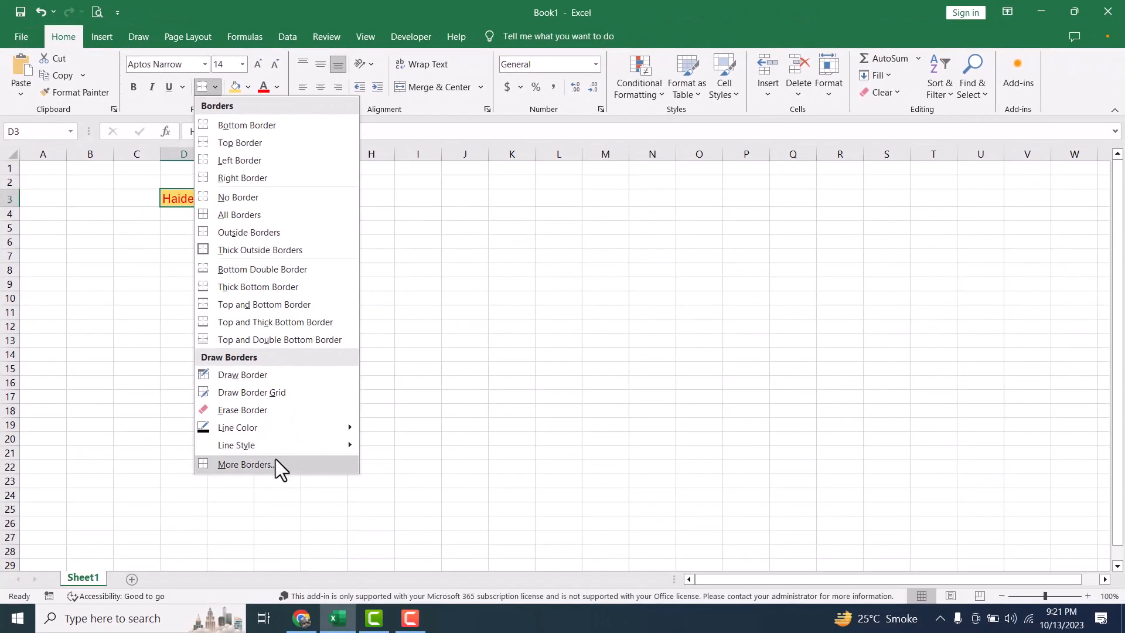
pyautogui.click(275, 460)
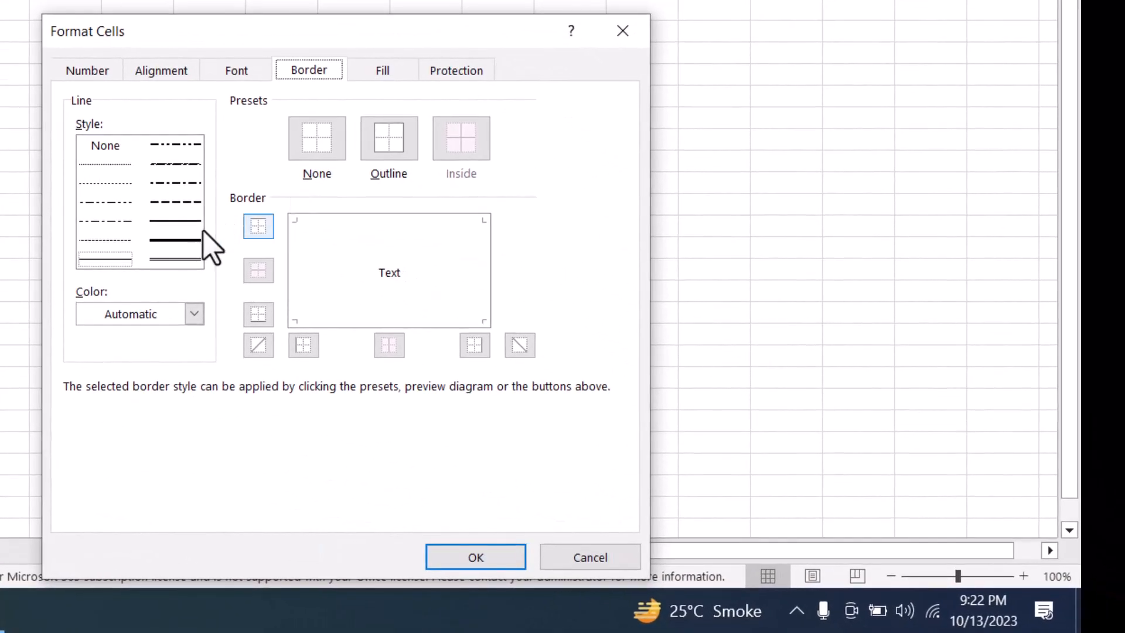
pyautogui.click(193, 316)
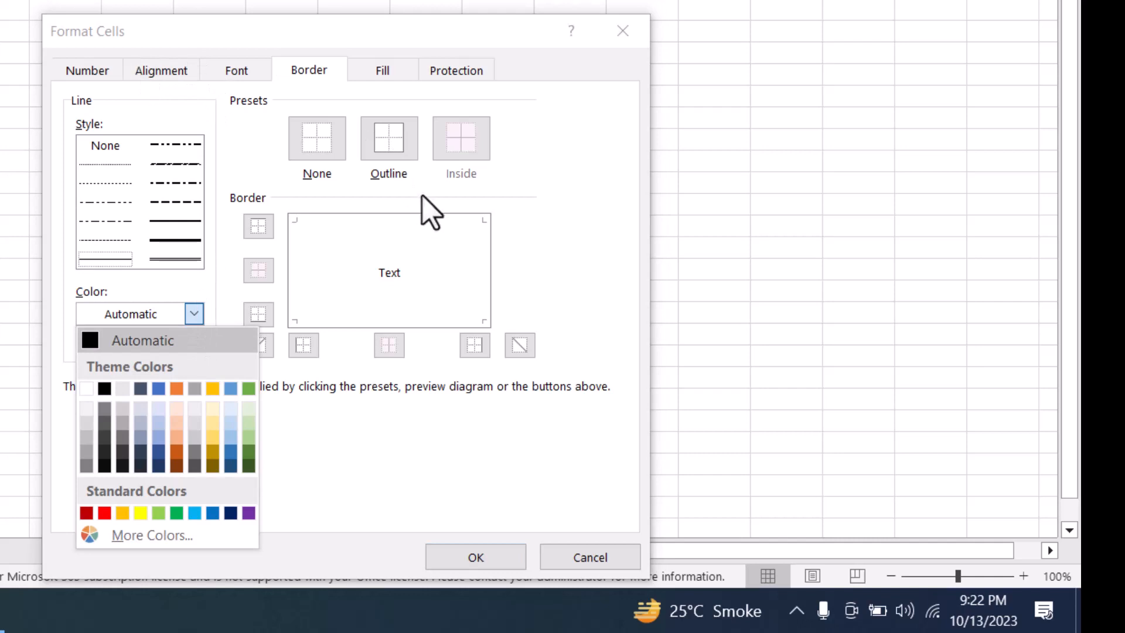
pyautogui.click(410, 182)
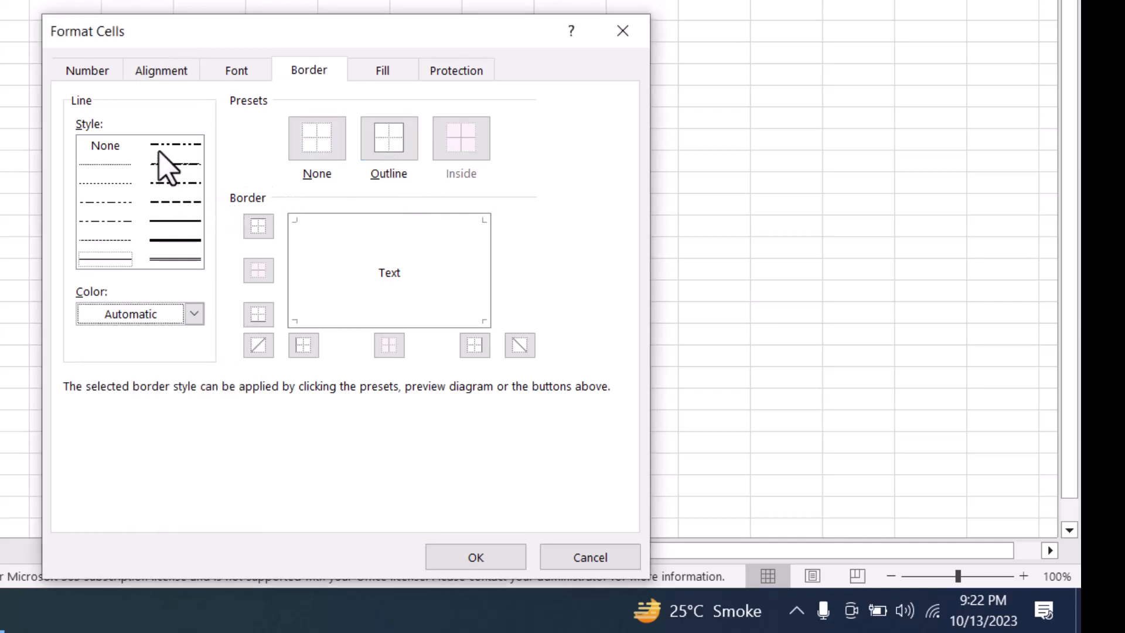
pyautogui.click(176, 202)
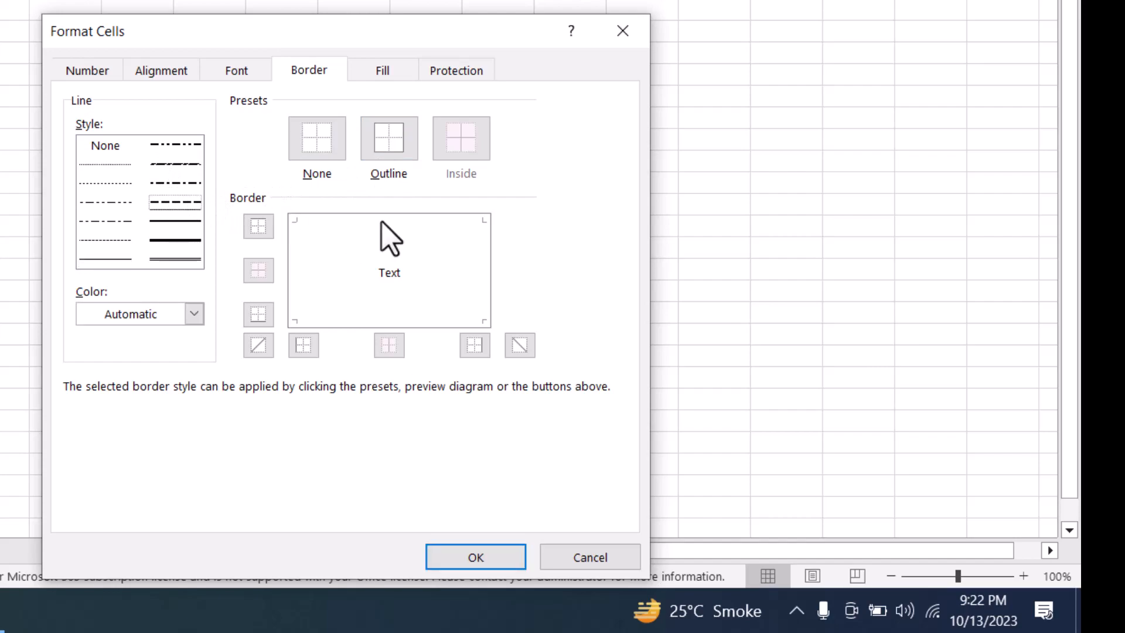
pyautogui.click(404, 137)
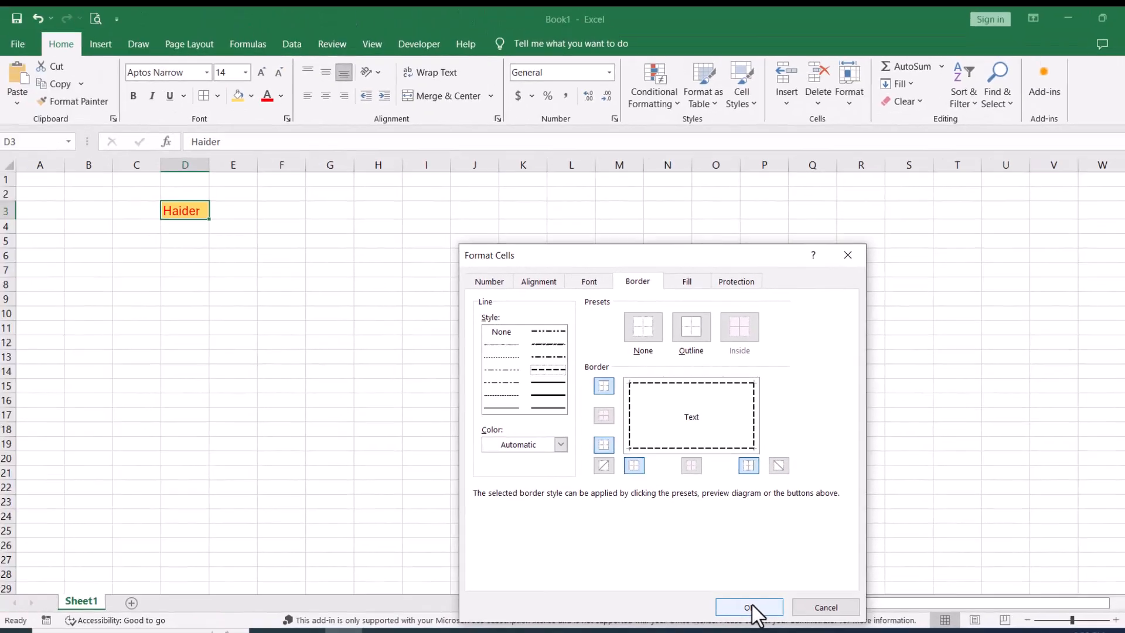
pyautogui.click(477, 557)
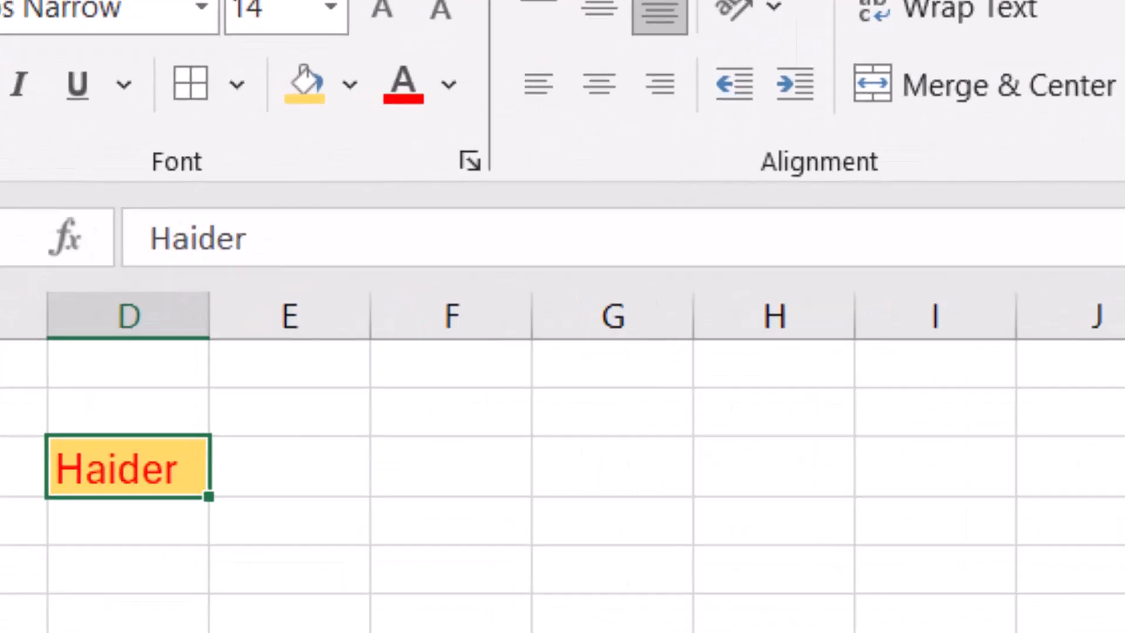
pyautogui.click(585, 492)
# - Try middle, centre, left and right alignment on the name in D3
pyautogui.press('Left')
pyautogui.press('Up')
pyautogui.press('Up')
pyautogui.press('Left')
pyautogui.press('Up')
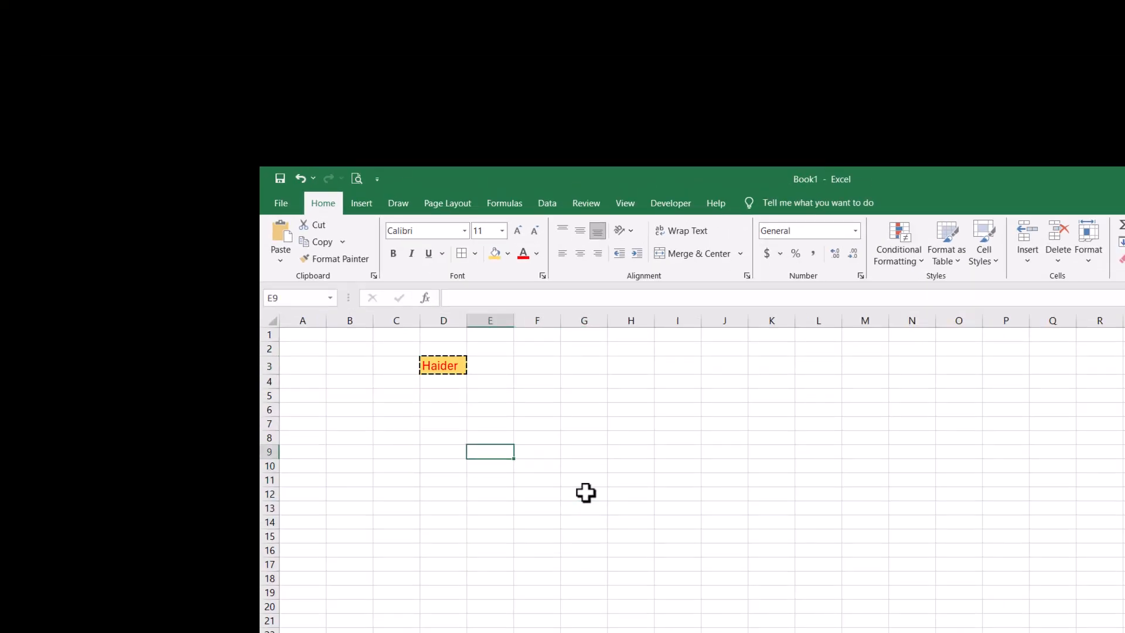
pyautogui.press('Up')
pyautogui.press('Up')
pyautogui.press('Up')
pyautogui.press('Up')
pyautogui.press('Left')
pyautogui.press('Up')
pyautogui.press('Up')
pyautogui.press('Up')
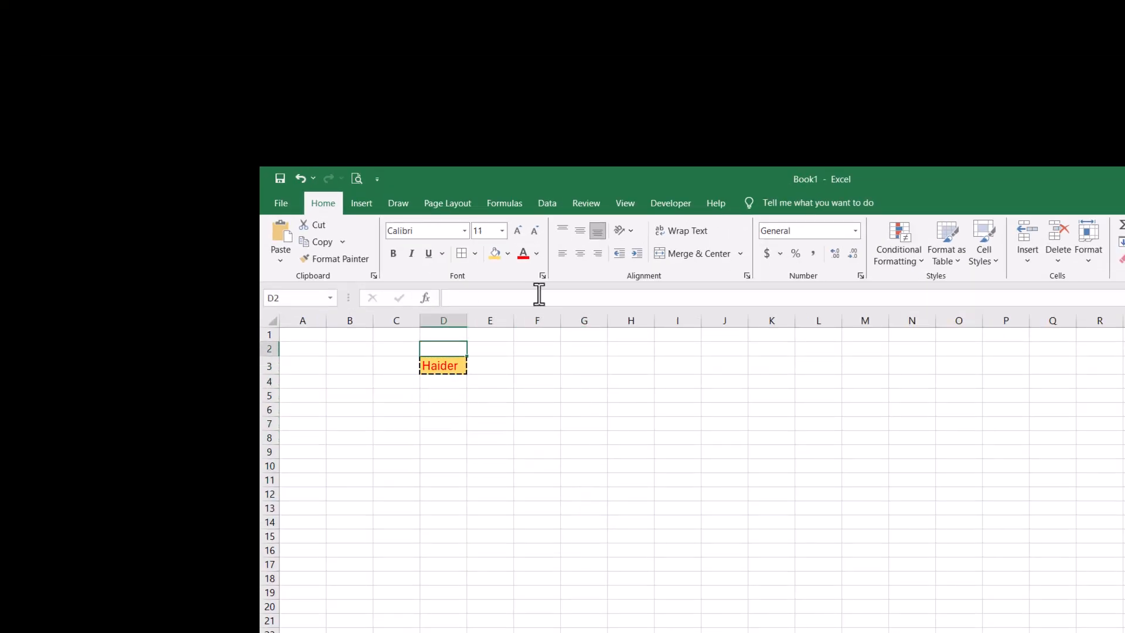
pyautogui.click(443, 365)
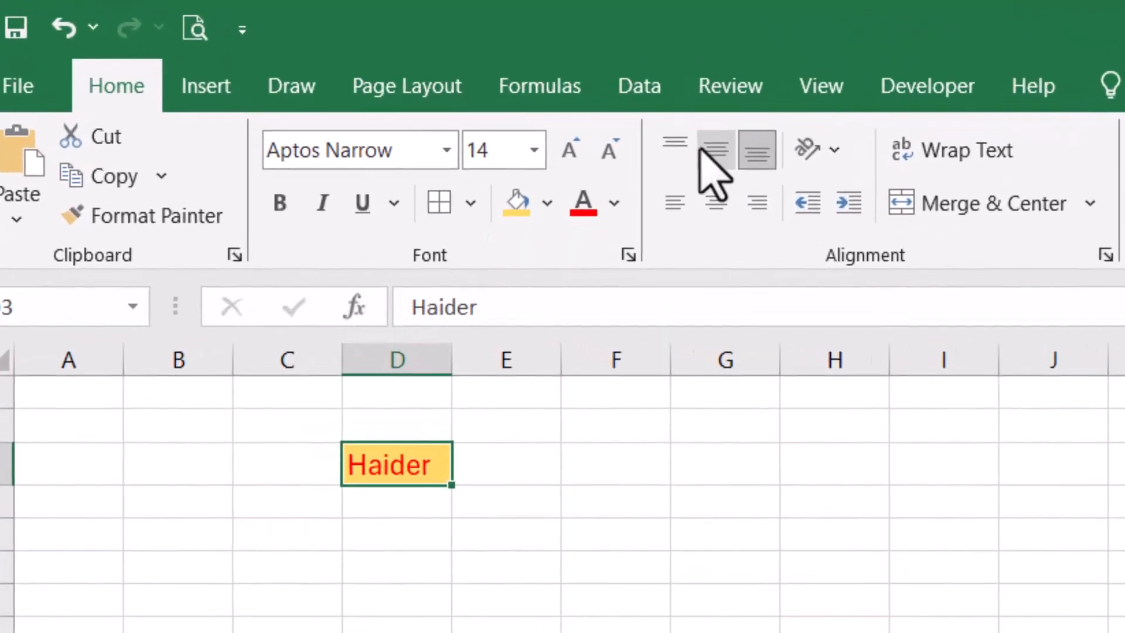
pyautogui.click(644, 190)
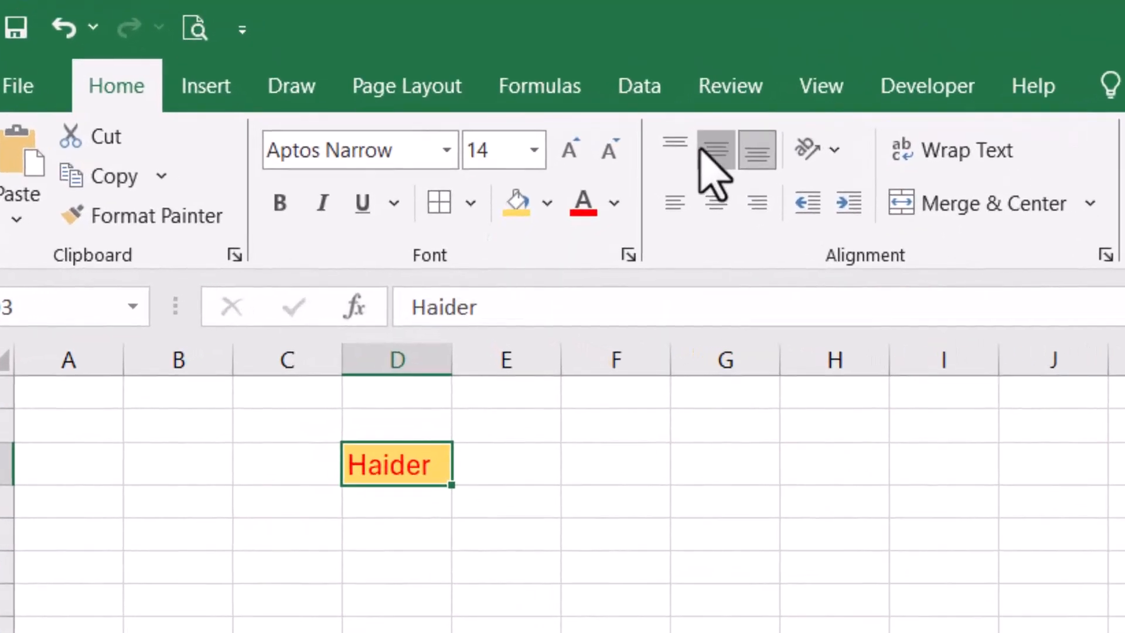
pyautogui.click(708, 200)
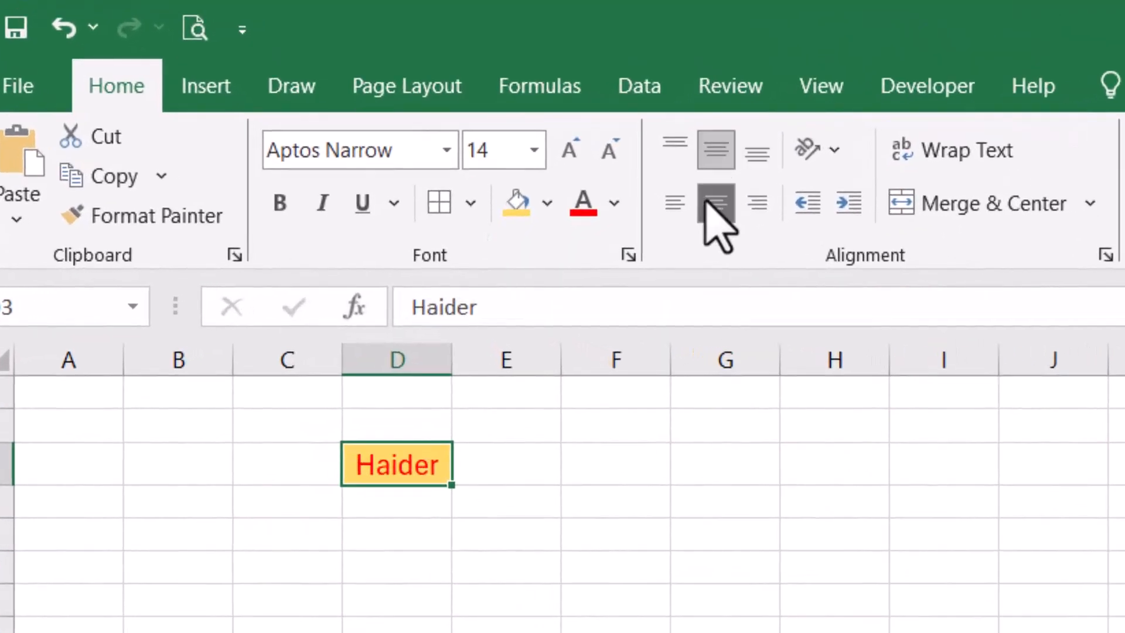
pyautogui.click(671, 204)
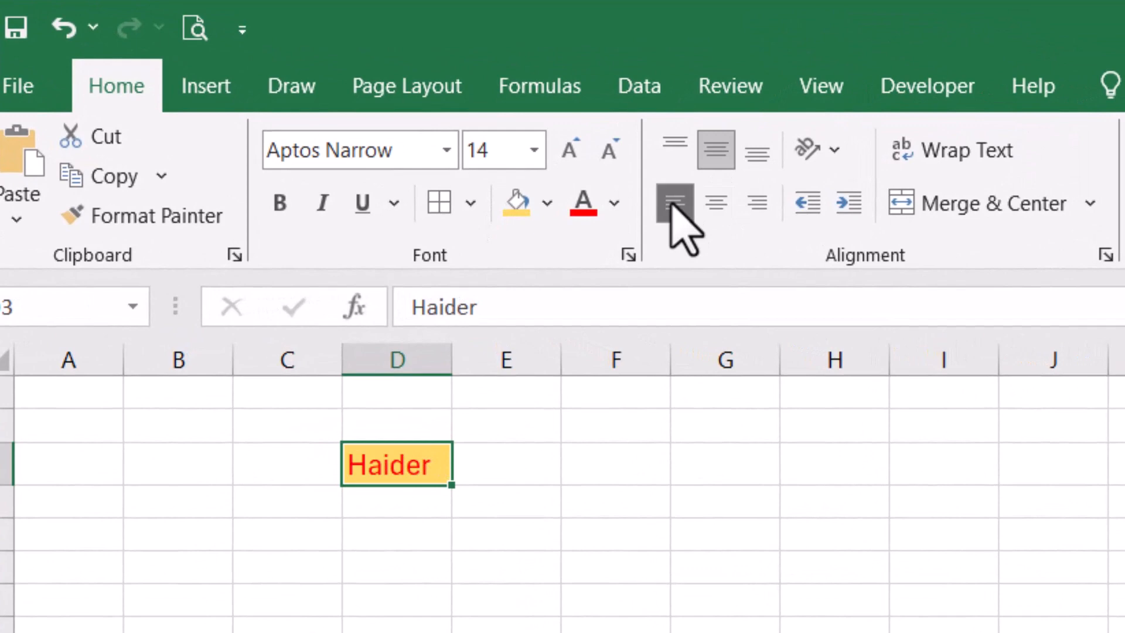
pyautogui.click(758, 205)
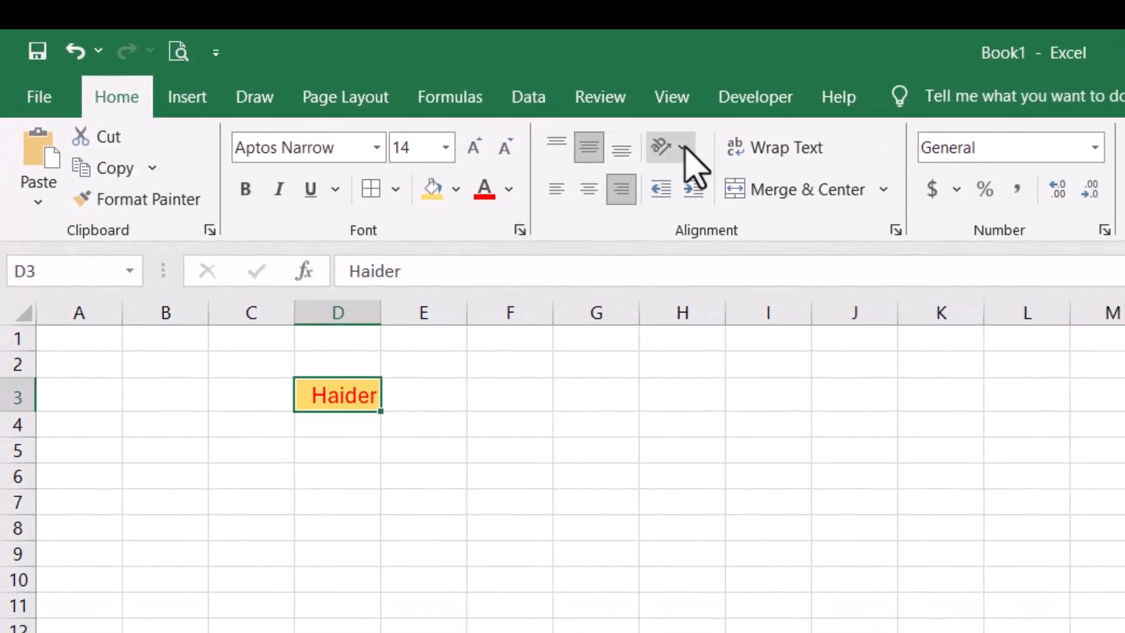
# - Rotate the name to read upward, then undo it back to horizontal
pyautogui.click(683, 148)
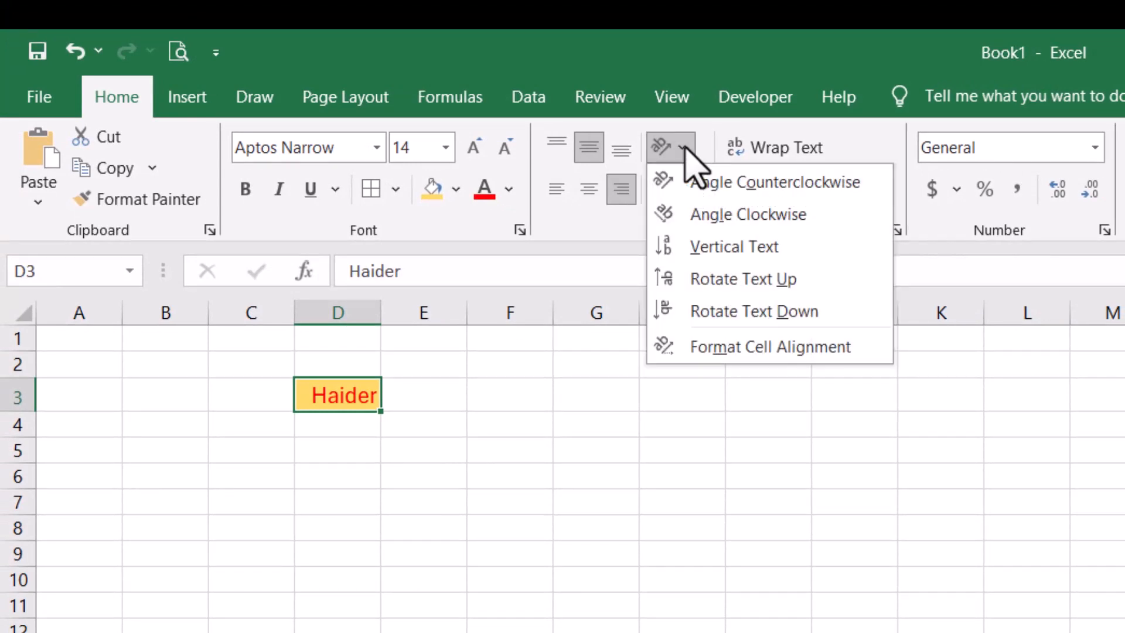
pyautogui.click(716, 280)
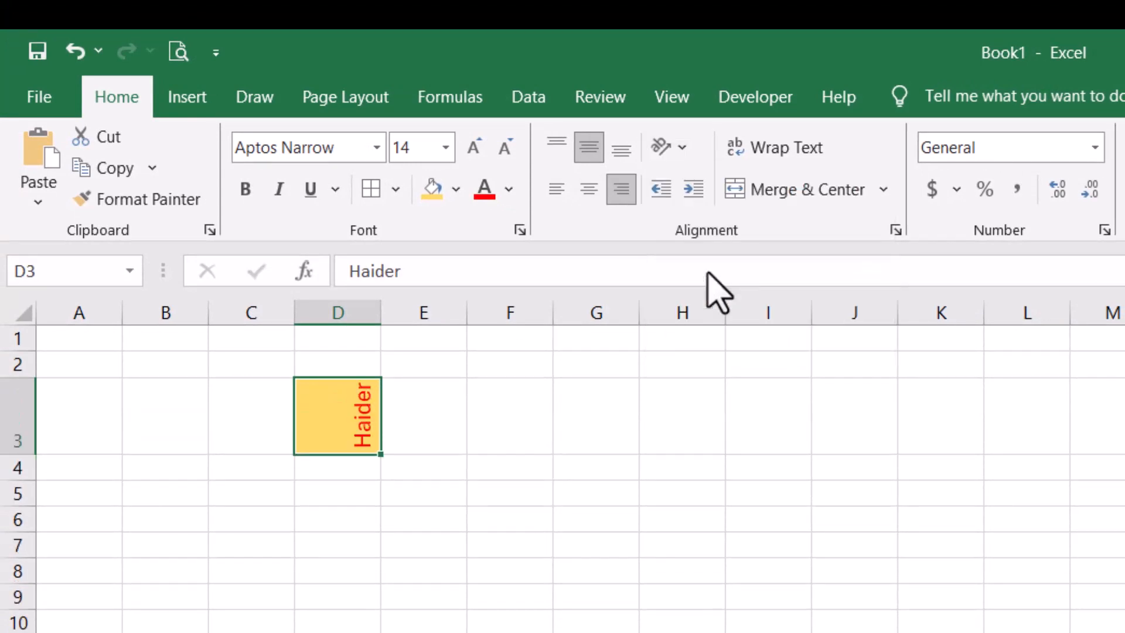
pyautogui.click(678, 153)
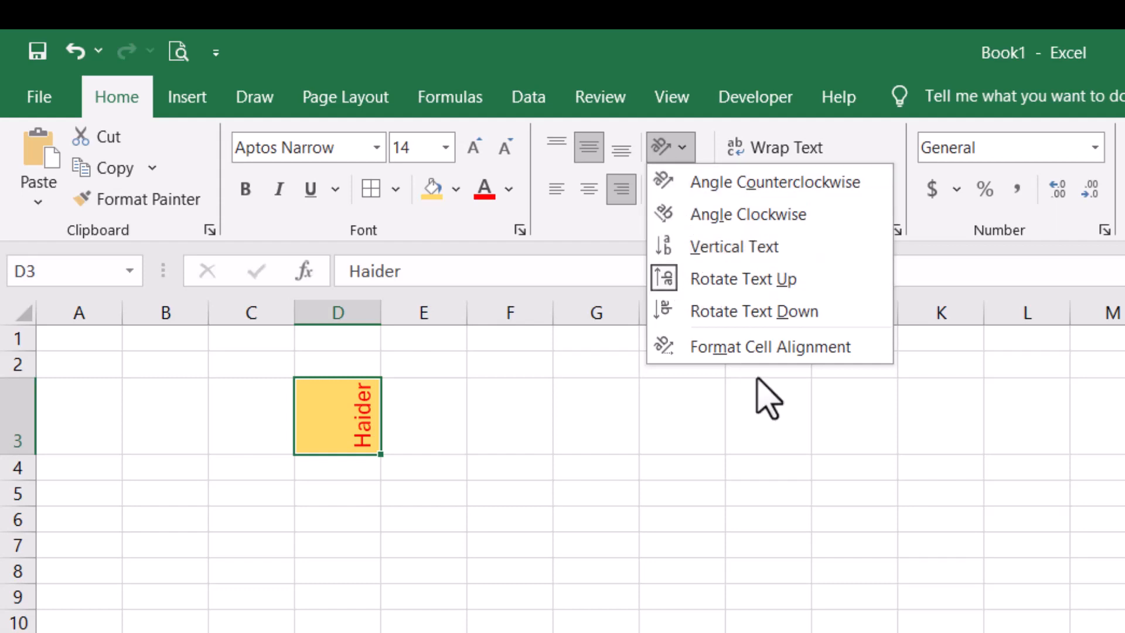
pyautogui.click(917, 472)
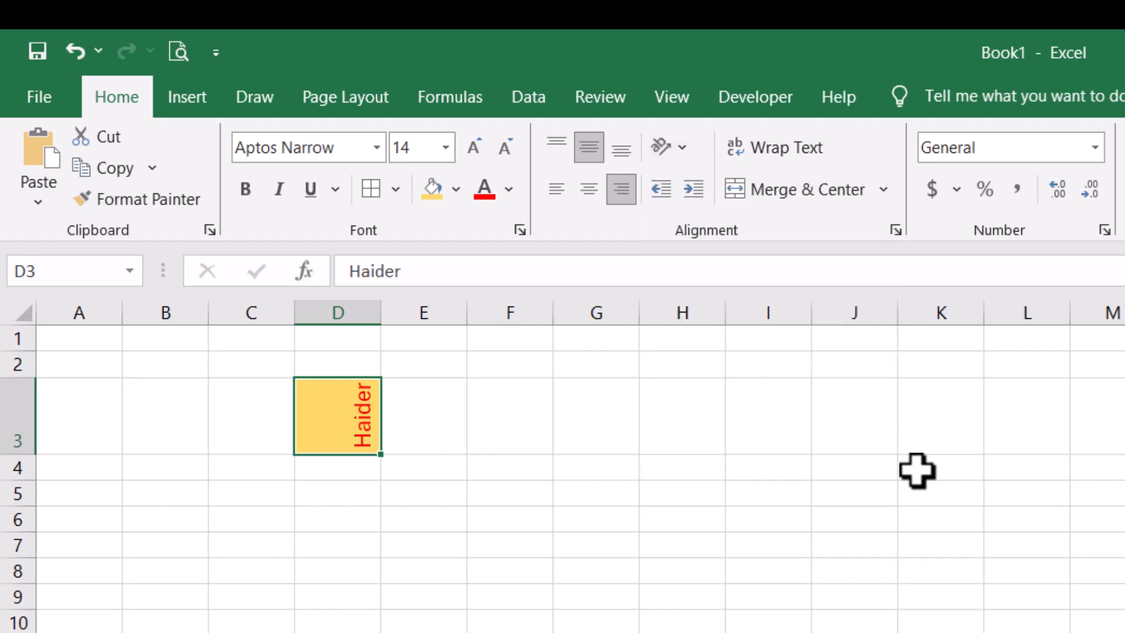
pyautogui.hotkey('ctrl', 'z')
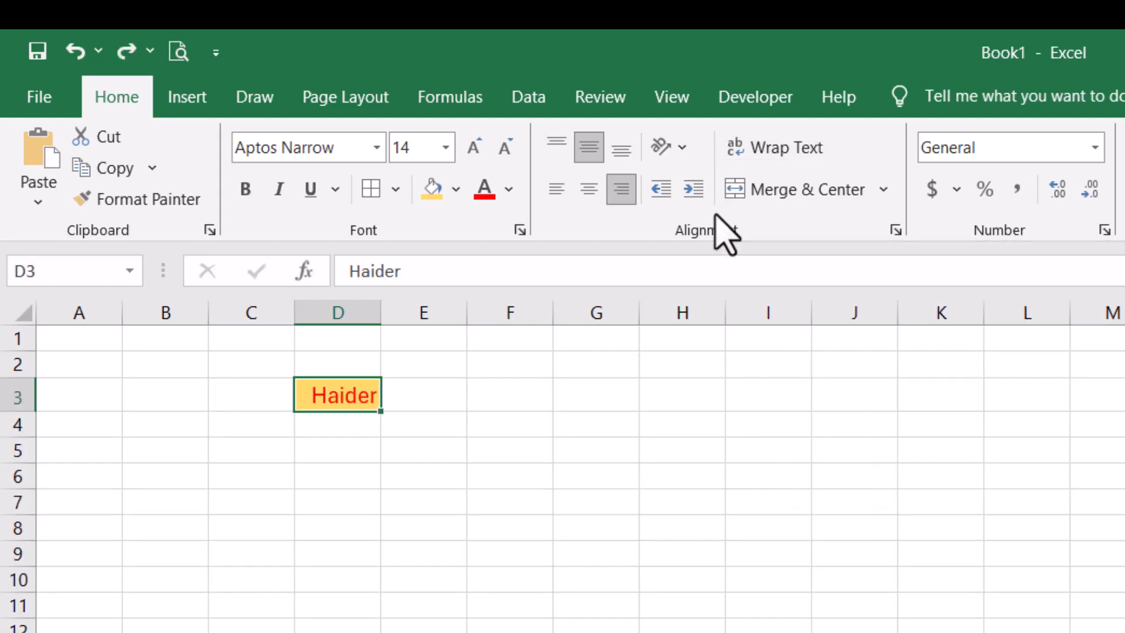
# - Edit D3 to add the surname, completing the three-part name
pyautogui.press('F2')
pyautogui.write('jl;kdsfjlkj;jdasjdsa;j;ds')
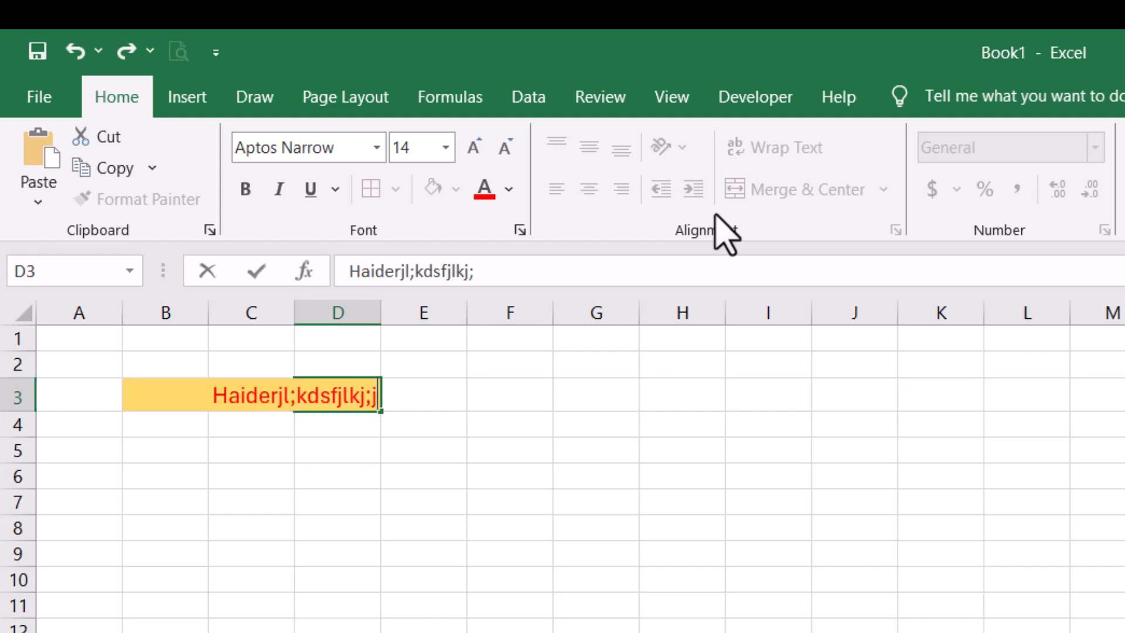
pyautogui.press('BackSpace')
pyautogui.press('BackSpace')
pyautogui.press('BackSpace')
pyautogui.press('BackSpace')
pyautogui.press('BackSpace')
pyautogui.press('BackSpace')
pyautogui.press('BackSpace')
pyautogui.press('BackSpace')
pyautogui.press('BackSpace')
pyautogui.press('BackSpace')
pyautogui.press('BackSpace')
pyautogui.press('BackSpace')
pyautogui.press('BackSpace')
pyautogui.press('BackSpace')
pyautogui.press('BackSpace')
pyautogui.press('BackSpace')
pyautogui.press('BackSpace')
pyautogui.press('BackSpace')
pyautogui.press('BackSpace')
pyautogui.press('BackSpace')
pyautogui.press('BackSpace')
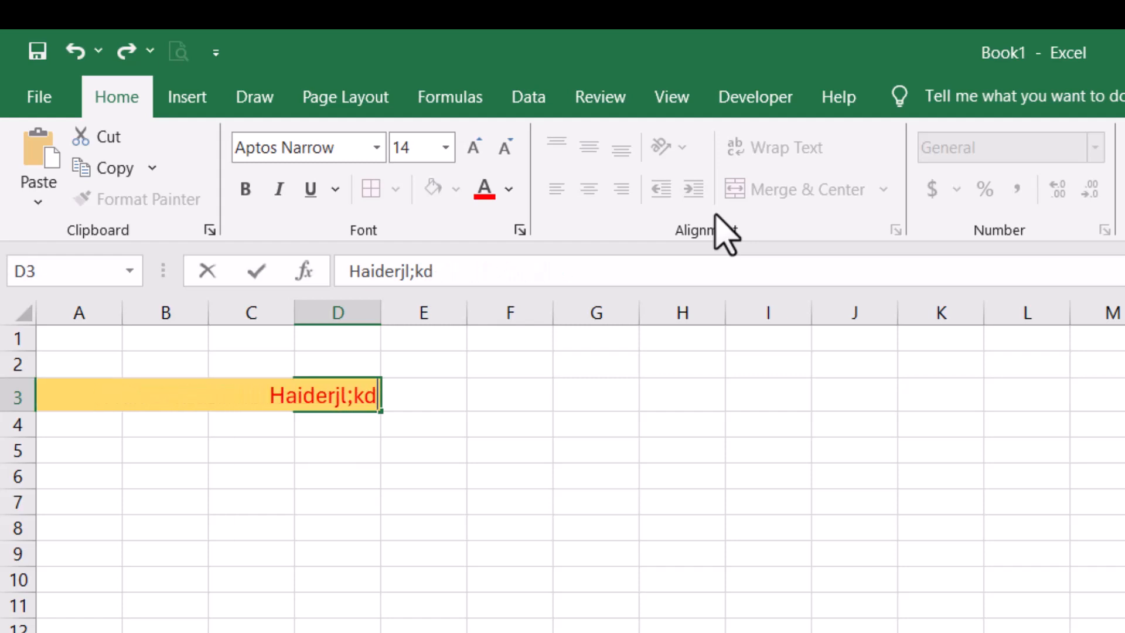
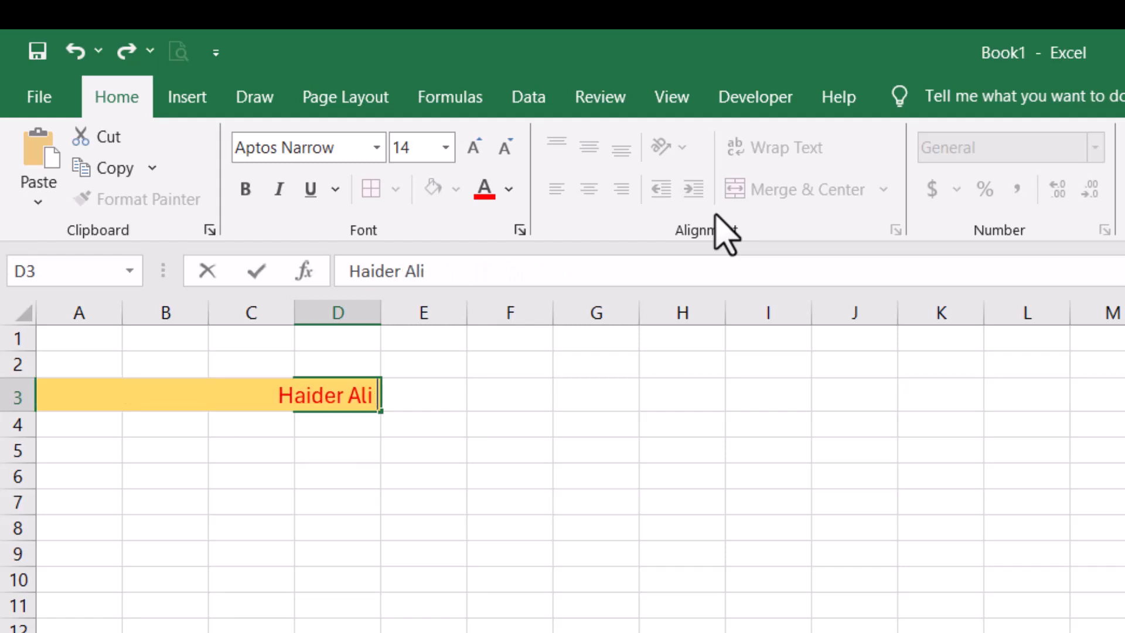
pyautogui.press('Return')
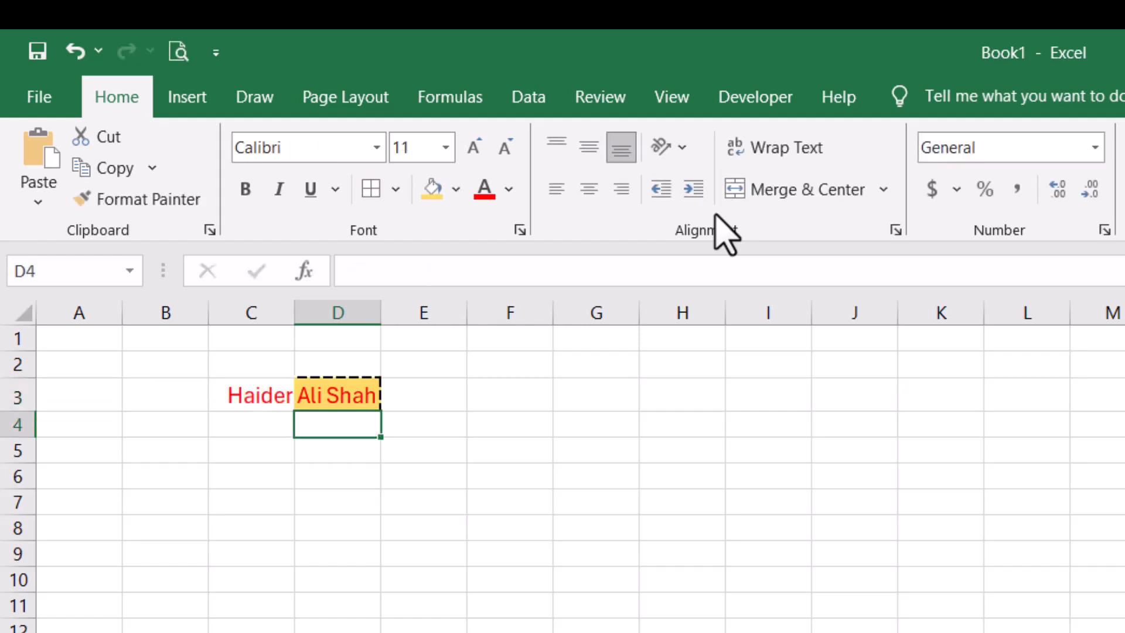
pyautogui.press('Up')
pyautogui.press('Left')
pyautogui.press('Right')
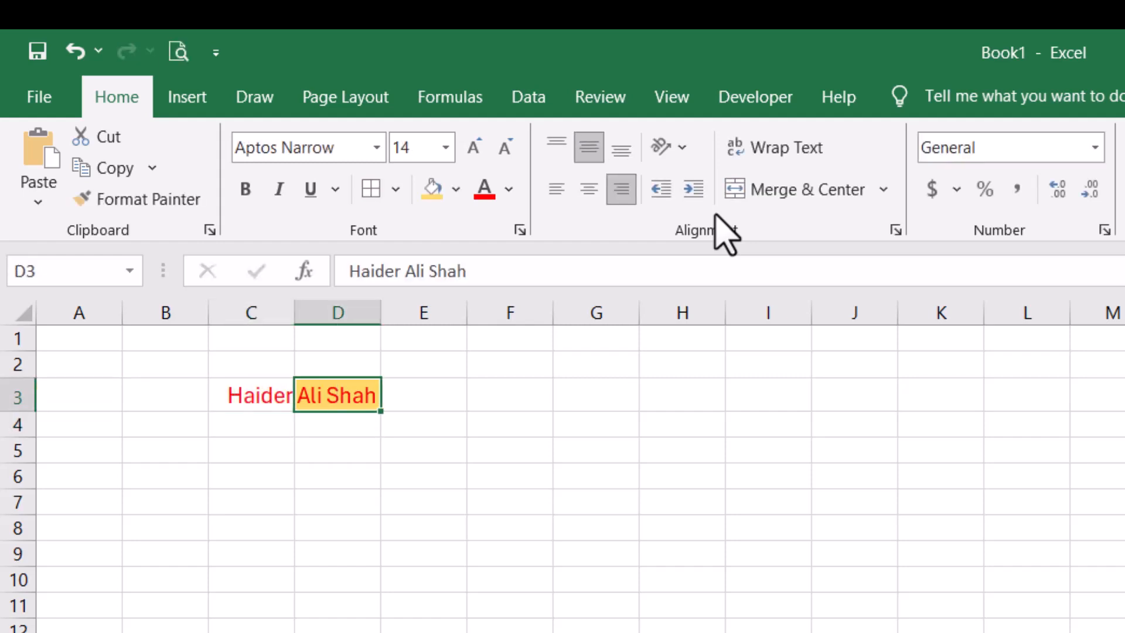
# - Wrap the name onto centred lines and reduce it to 11 pt
pyautogui.click(777, 154)
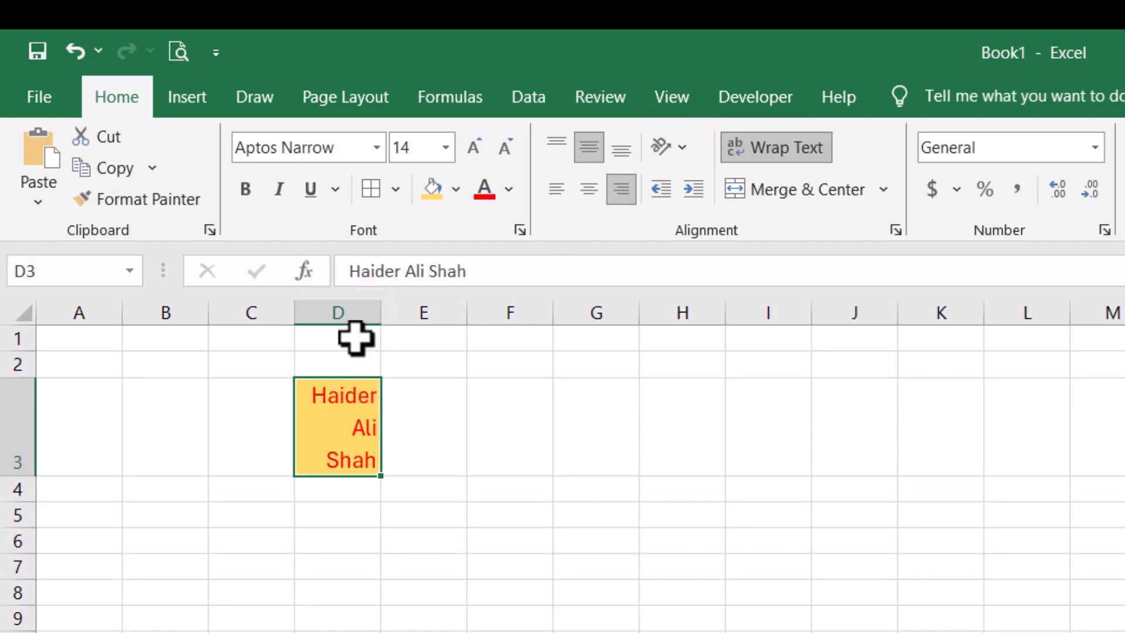
pyautogui.click(589, 189)
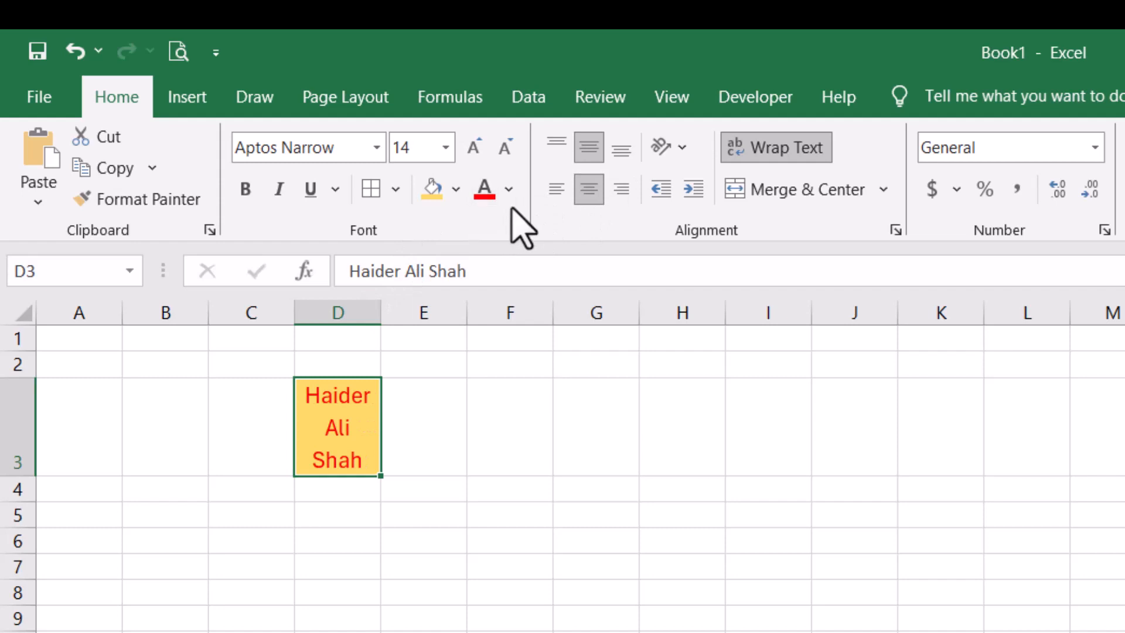
pyautogui.click(504, 147)
pyautogui.click(504, 147)
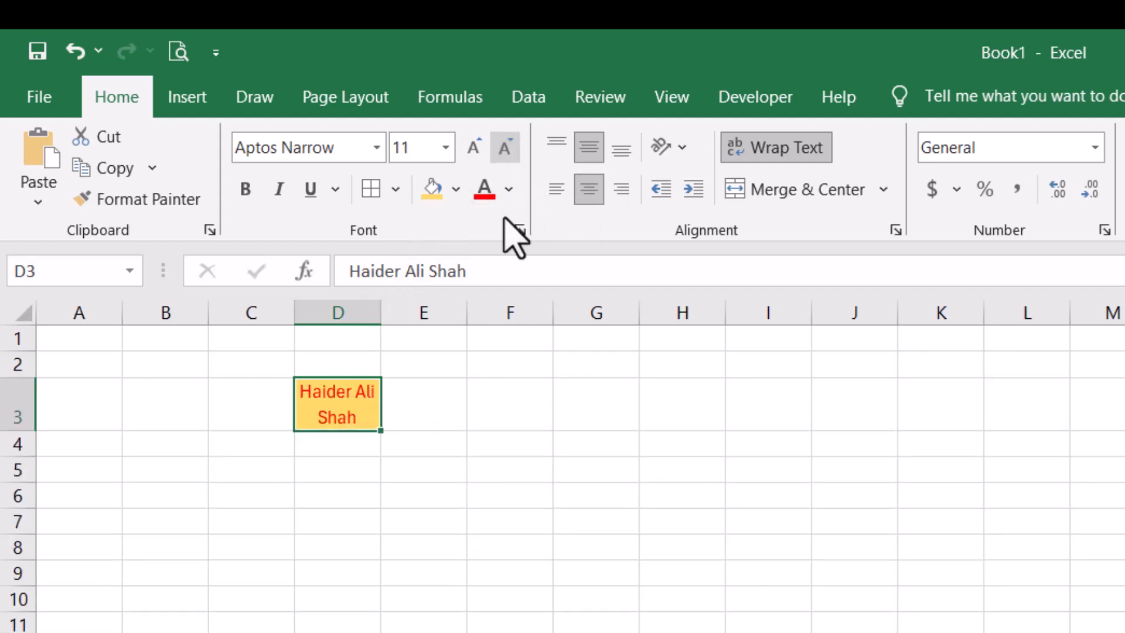
# - Copy the formatted D3 cell and discard a stray entry typed in E3
pyautogui.hotkey('ctrl', 'c')
pyautogui.click(453, 400)
pyautogui.press('Escape')
pyautogui.press('Left')
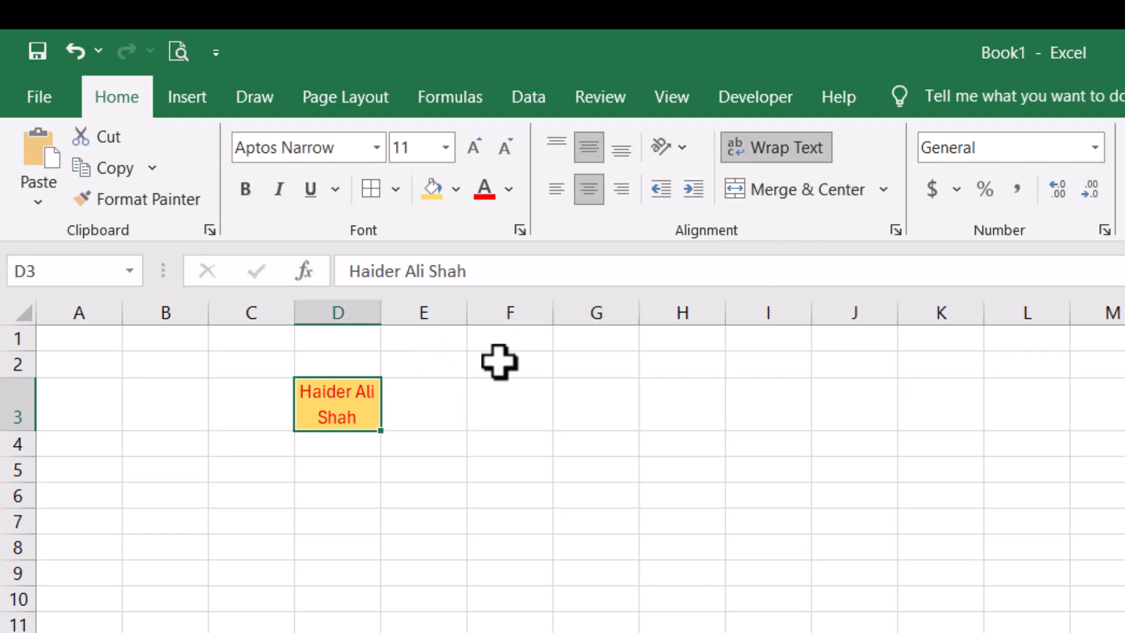
pyautogui.hotkey('ctrl', 'c')
pyautogui.click(434, 395)
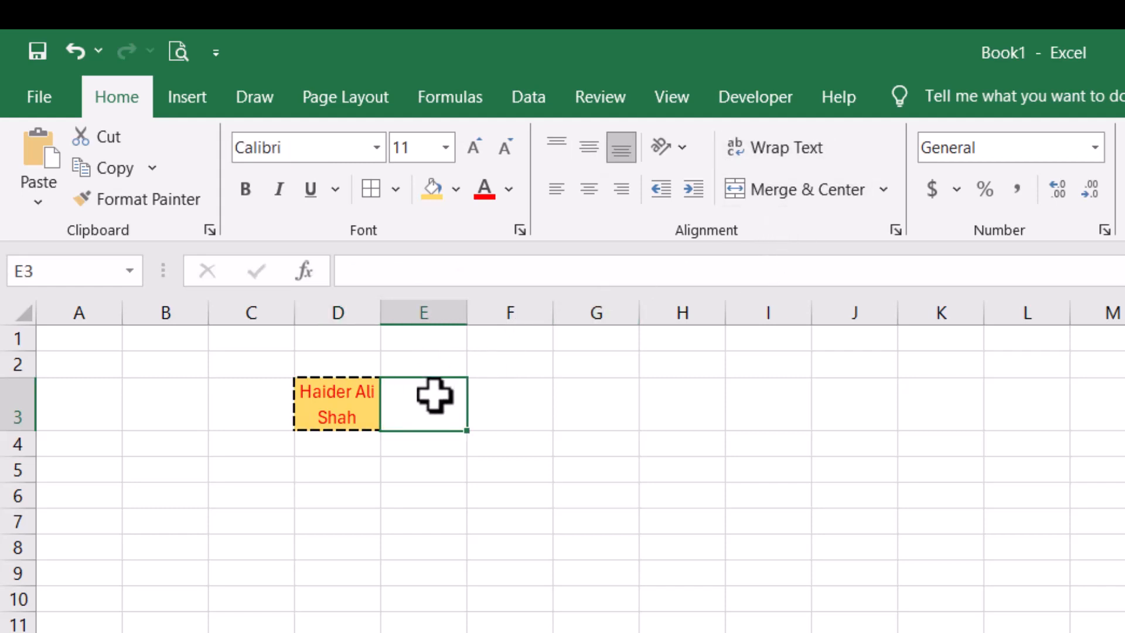
pyautogui.write('mld')
pyautogui.press('Escape')
# - Copy D3 again, then move down column D to where the table starts
pyautogui.press('Left')
pyautogui.press('Up')
pyautogui.press('Right')
pyautogui.press('Down')
pyautogui.press('Left')
pyautogui.press('Escape')
pyautogui.hotkey('ctrl', 'c')
pyautogui.click(435, 396)
pyautogui.press('Left')
pyautogui.press('Down')
pyautogui.press('Down')
pyautogui.press('Down')
pyautogui.press('Down')
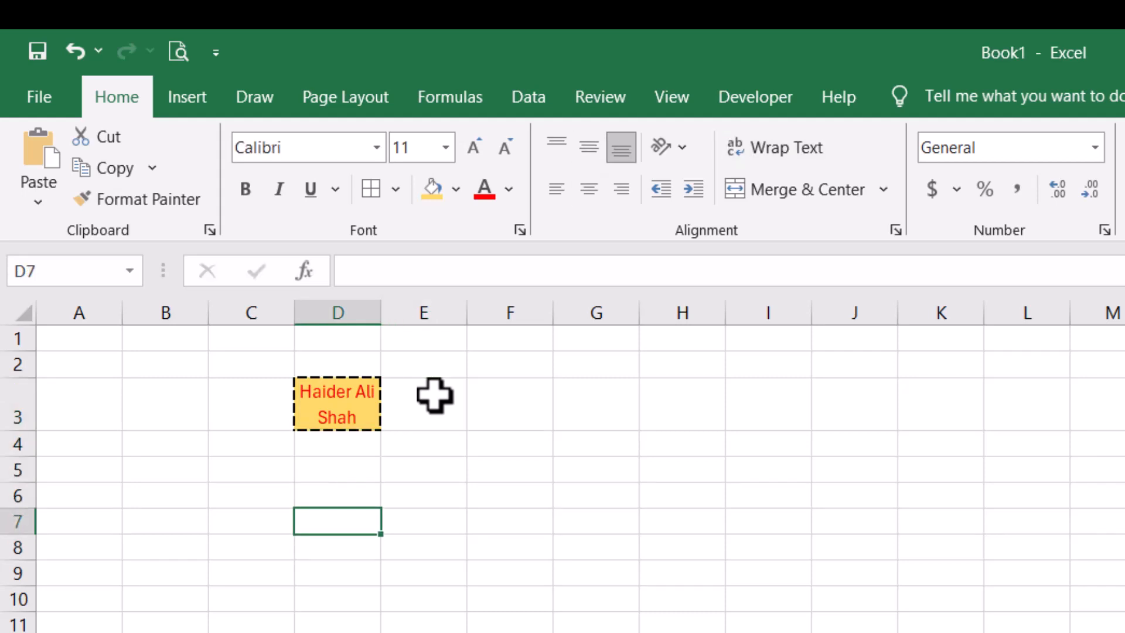
pyautogui.press('Down')
# - Enter a first name in D8 and ACCA in E8
pyautogui.write('Ha')
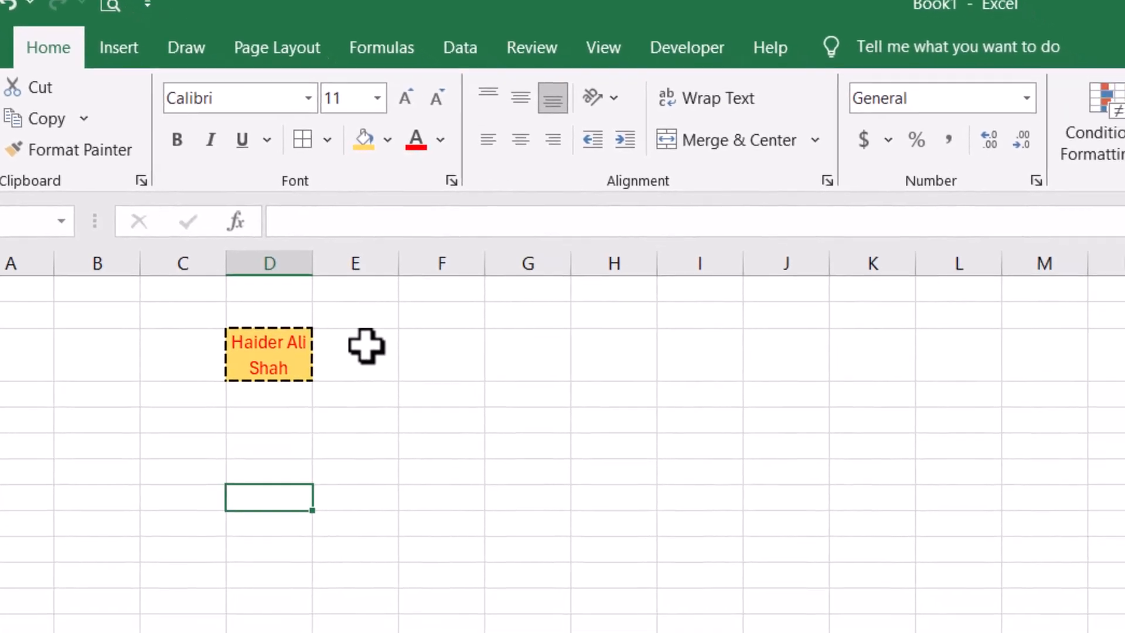
pyautogui.write('ider')
pyautogui.press('Return')
pyautogui.press('Up')
pyautogui.press('Right')
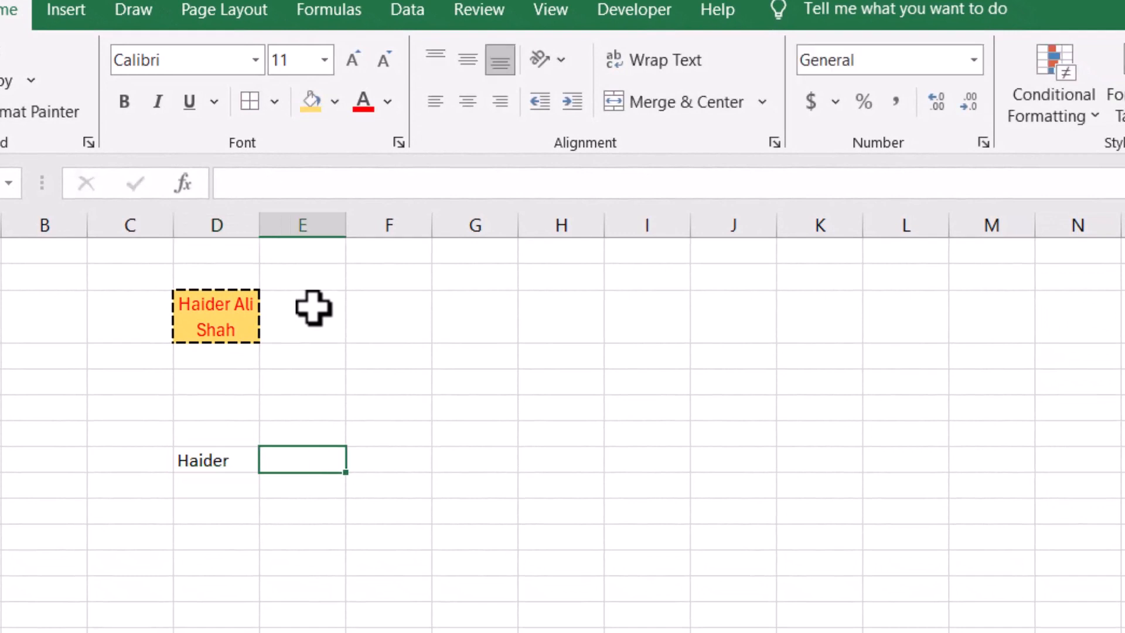
pyautogui.write('ACCA')
pyautogui.press('Return')
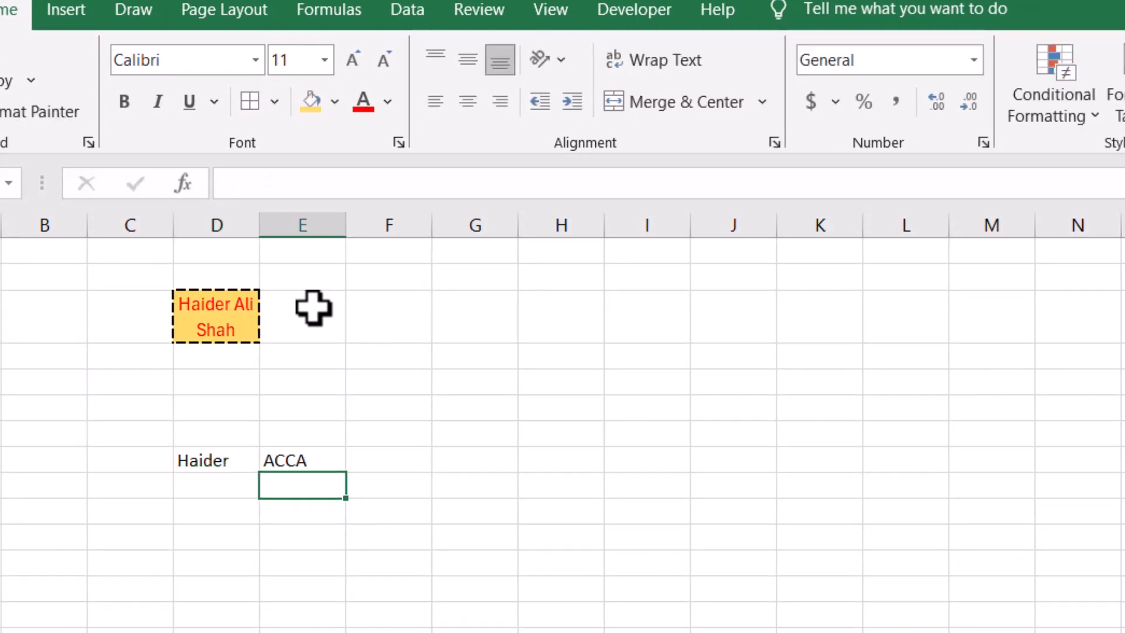
pyautogui.press('Up')
pyautogui.press('Left')
# - Merge and centre the blank cells D7:E7 above them
pyautogui.press('Up')
pyautogui.hotkey('shift', 'Right')
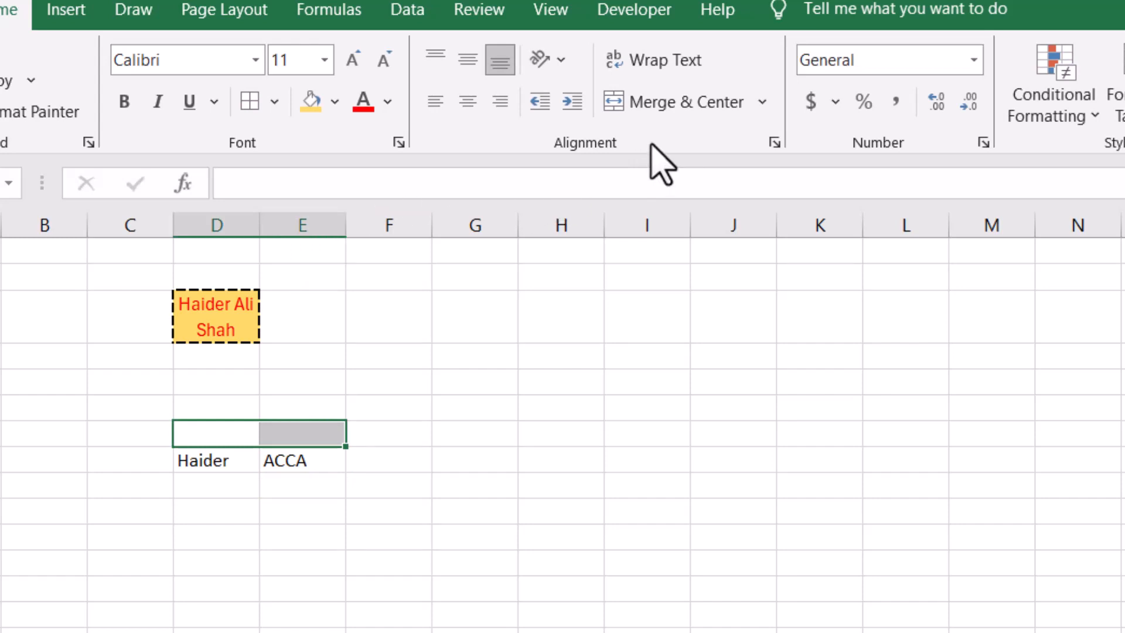
pyautogui.click(763, 101)
pyautogui.click(705, 100)
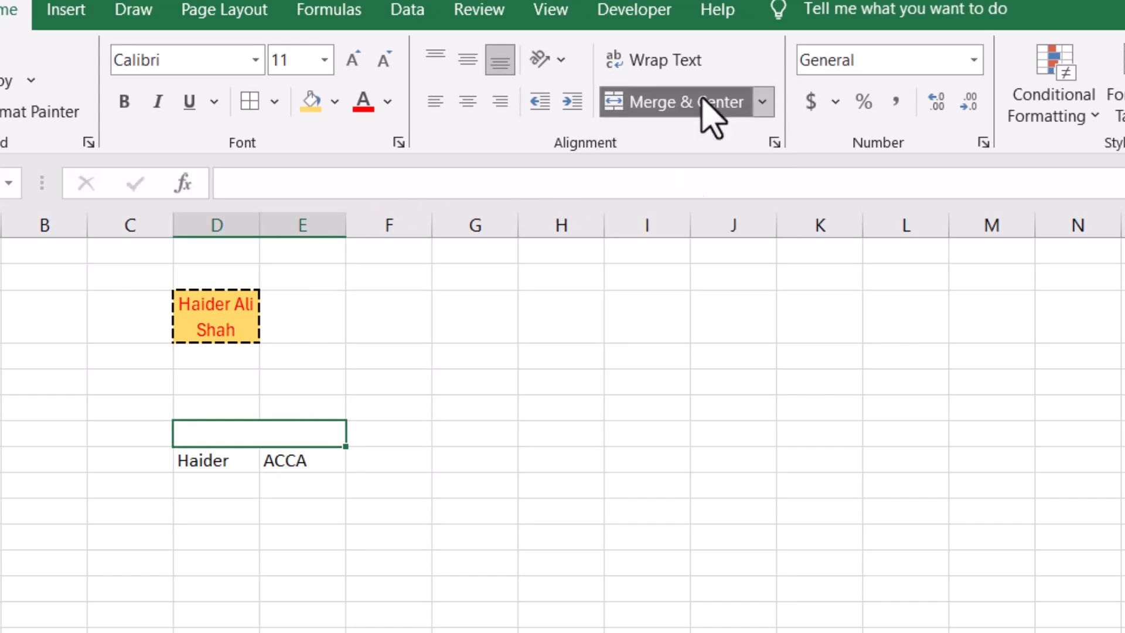
pyautogui.click(706, 106)
pyautogui.click(761, 103)
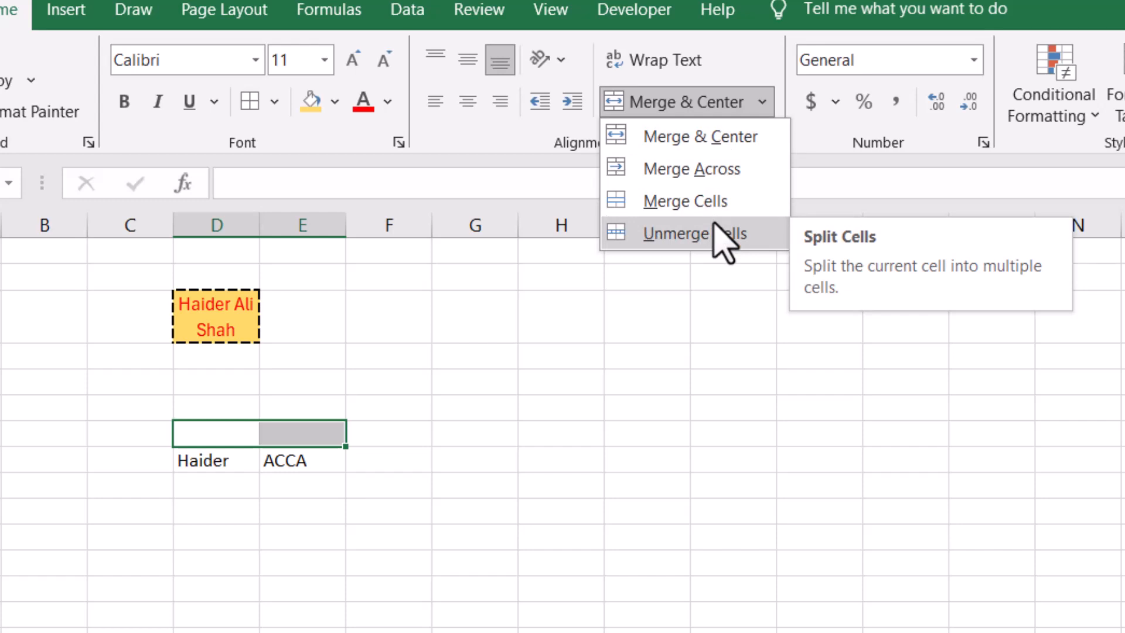
pyautogui.click(728, 145)
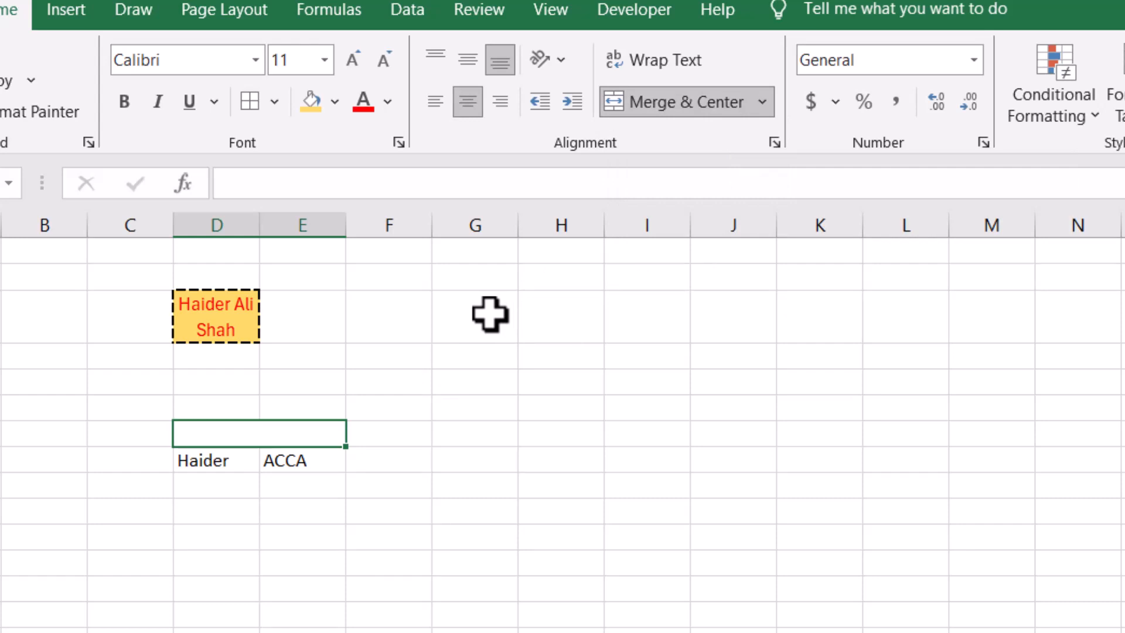
# - Type 'Particulars' into the merged D7:E7 header
pyautogui.write('Part')
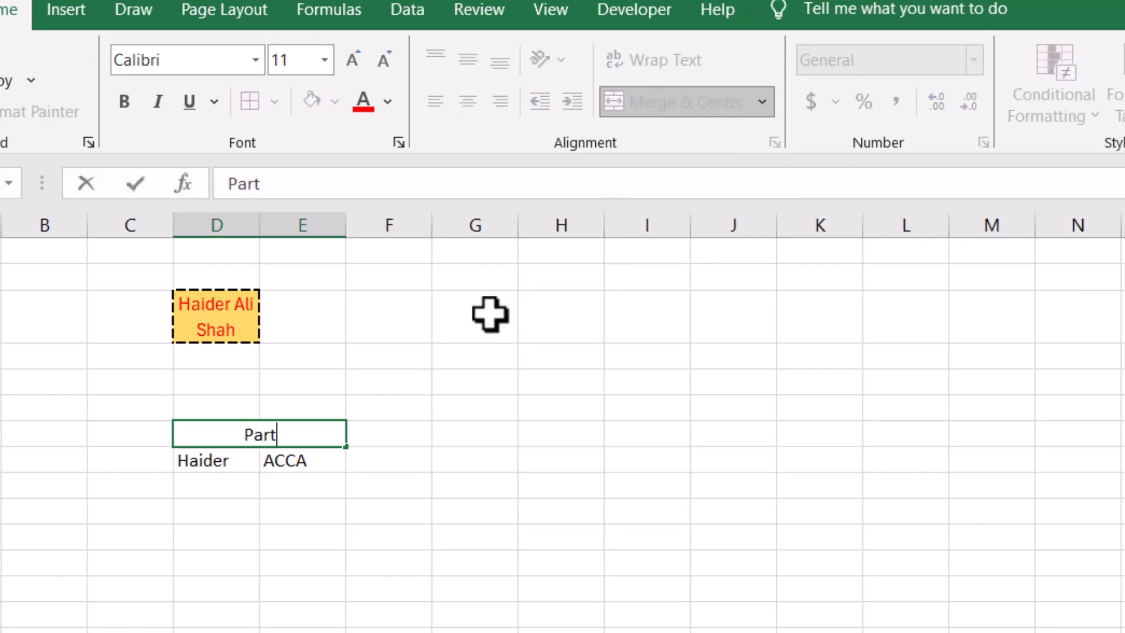
pyautogui.write('iculars')
pyautogui.press('Return')
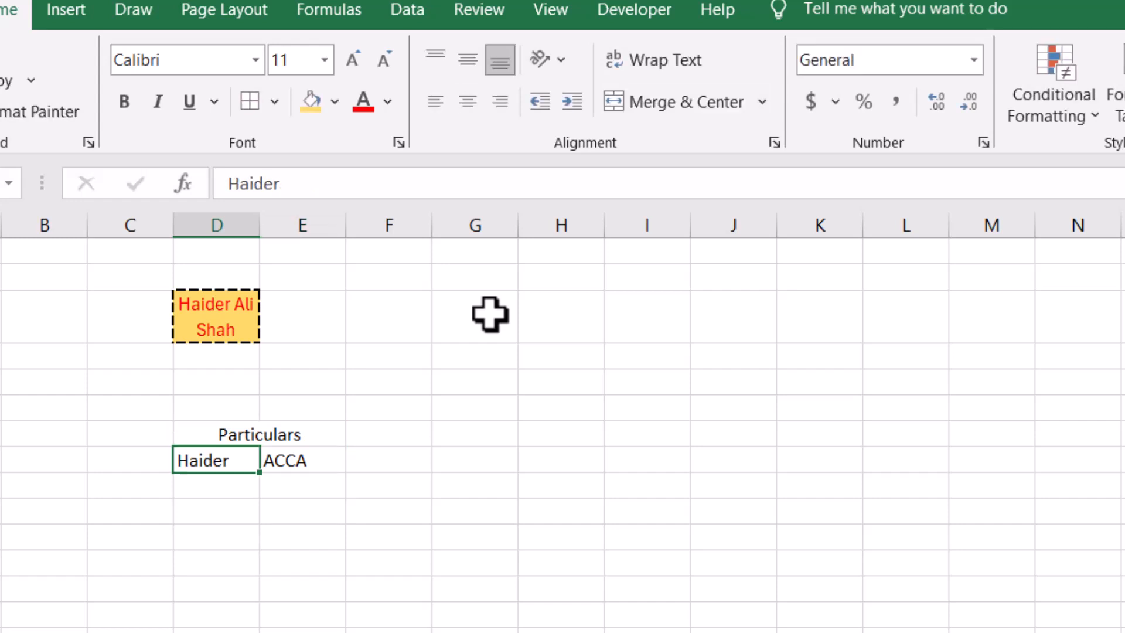
pyautogui.press('Up')
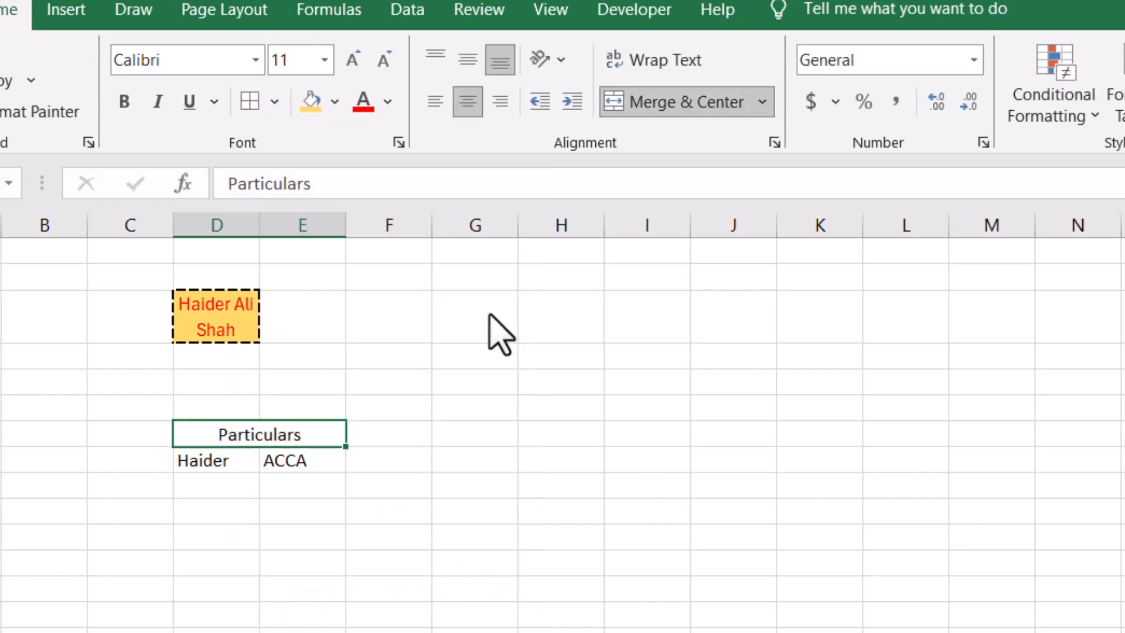
pyautogui.press('Right')
pyautogui.press('Up')
pyautogui.press('Down')
pyautogui.press('Left')
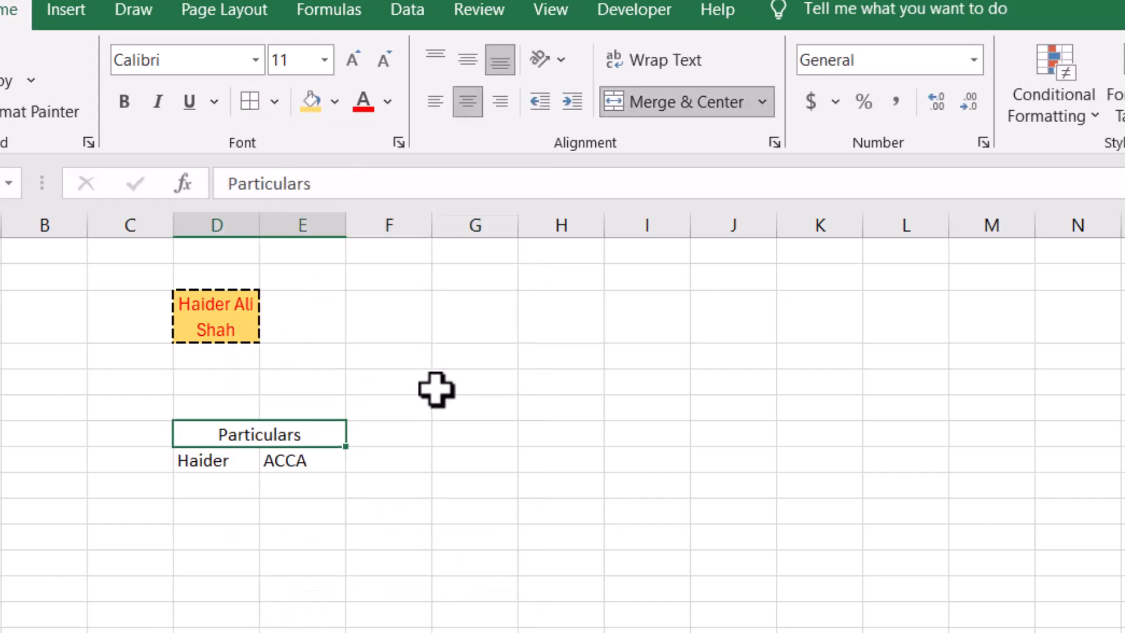
pyautogui.press('Left')
pyautogui.press('Down')
pyautogui.press('Down')
pyautogui.press('Right')
pyautogui.press('Up')
# - Apply black All Borders to the Particulars table cells
pyautogui.hotkey('shift', 'Right')
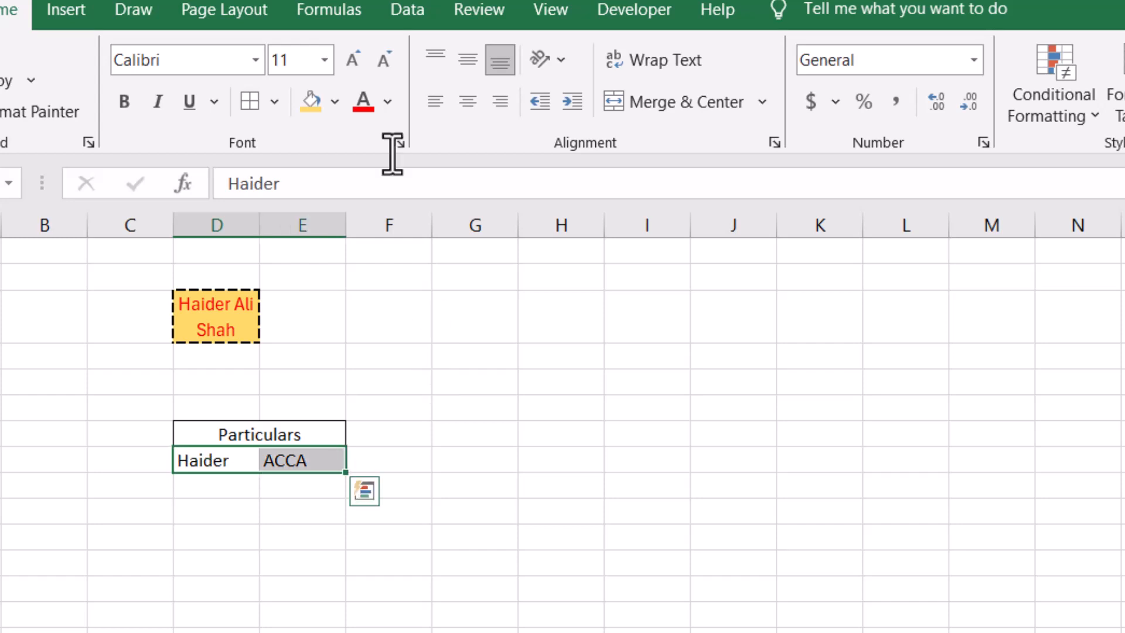
pyautogui.click(262, 101)
pyautogui.click(435, 403)
pyautogui.press('Left')
pyautogui.press('Down')
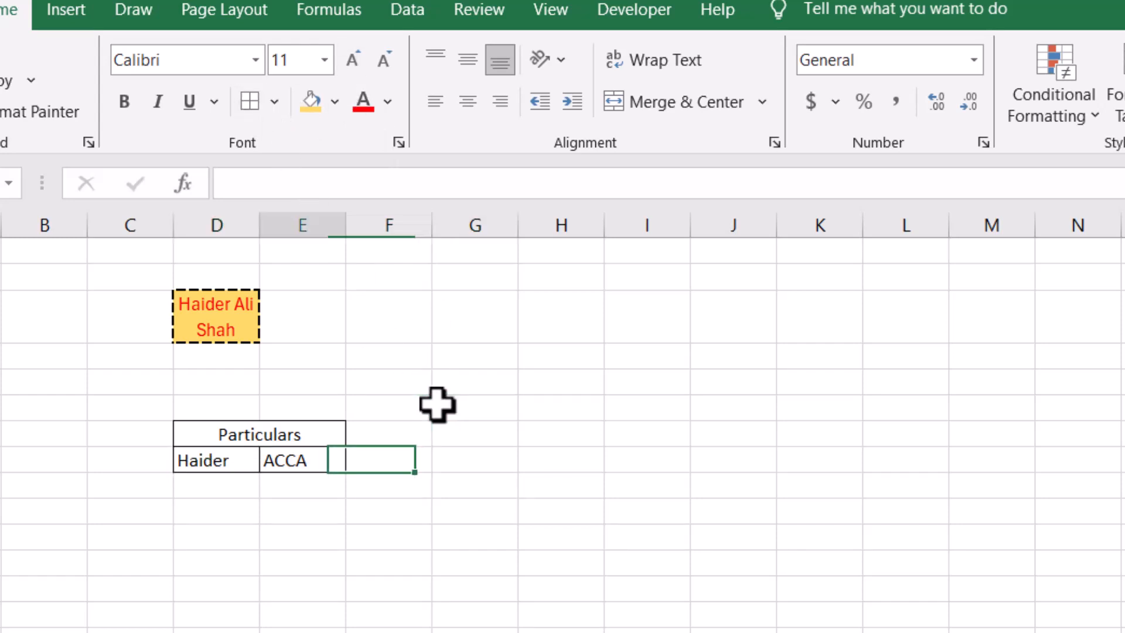
pyautogui.press('Up')
pyautogui.press('Left')
pyautogui.press('Down')
pyautogui.press('Down')
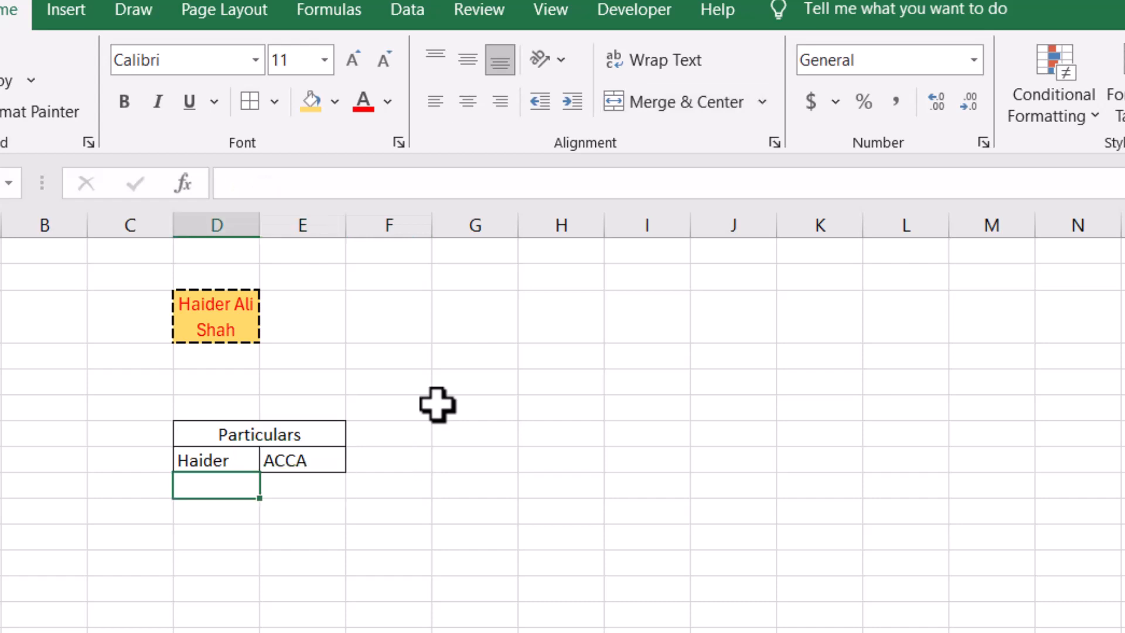
pyautogui.press('Up')
pyautogui.press('Down')
pyautogui.press('Down')
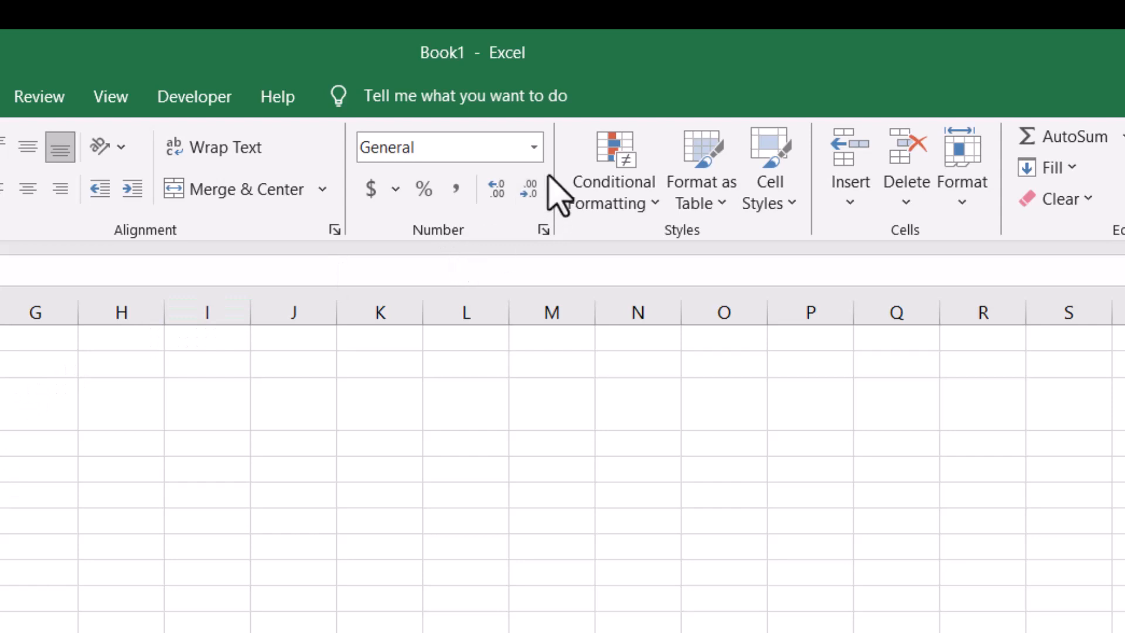
# - Browse the number format list down to Text and leave it unchanged
pyautogui.click(534, 147)
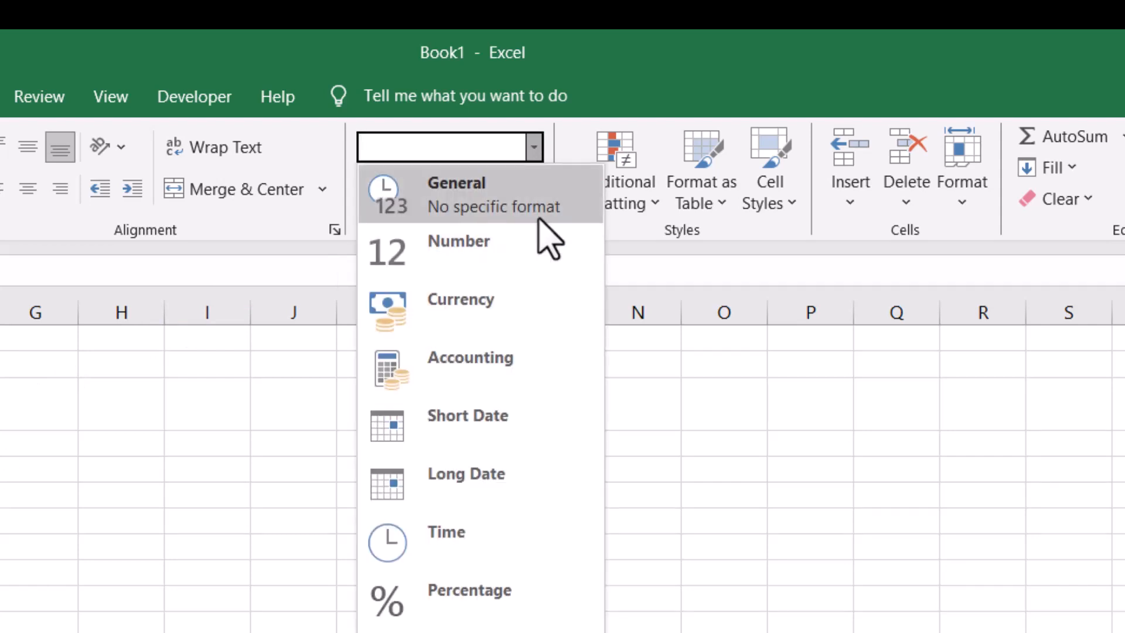
pyautogui.press('Down')
pyautogui.press('Down')
pyautogui.press('Down')
pyautogui.press('Down')
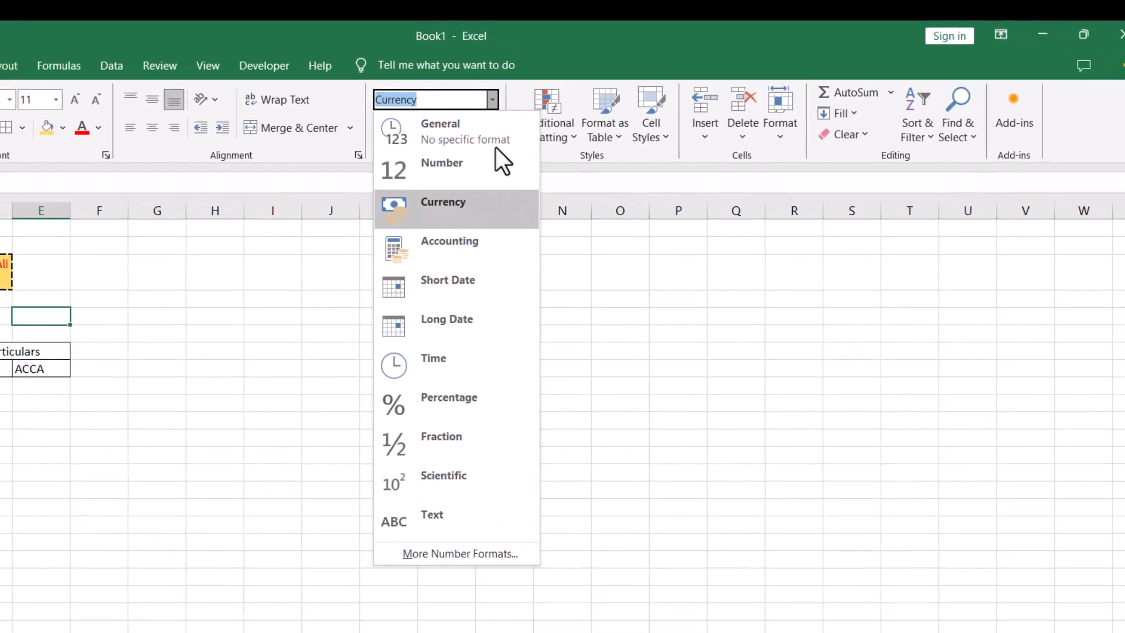
pyautogui.press('Down')
pyautogui.press('Down')
pyautogui.press('Down')
pyautogui.press('Down')
pyautogui.press('Down')
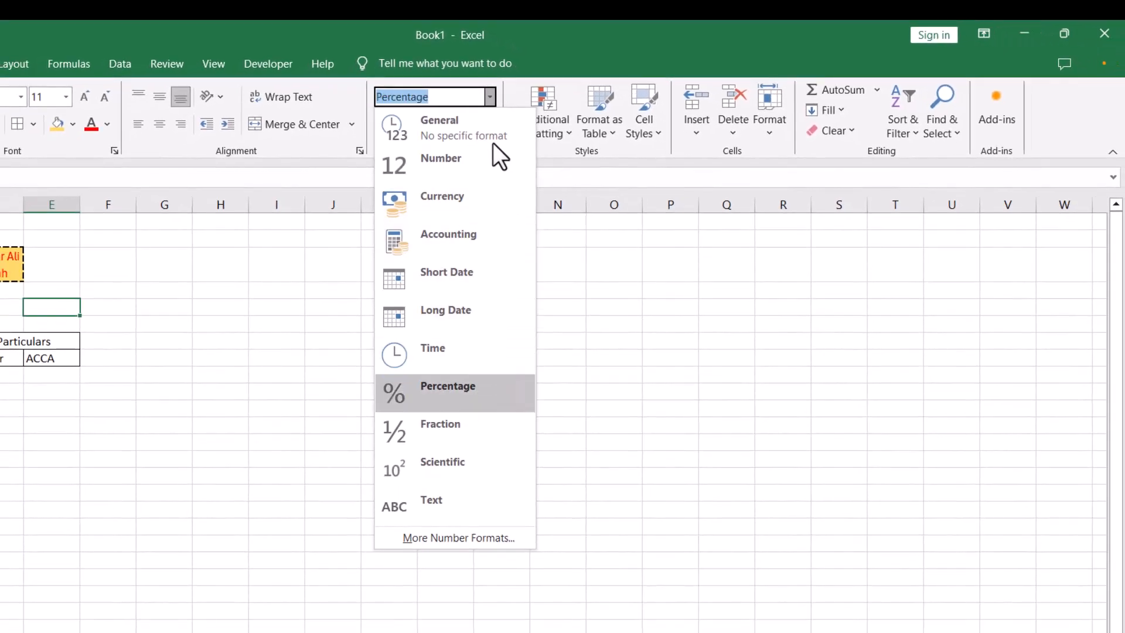
pyautogui.press('Down')
pyautogui.press('Escape')
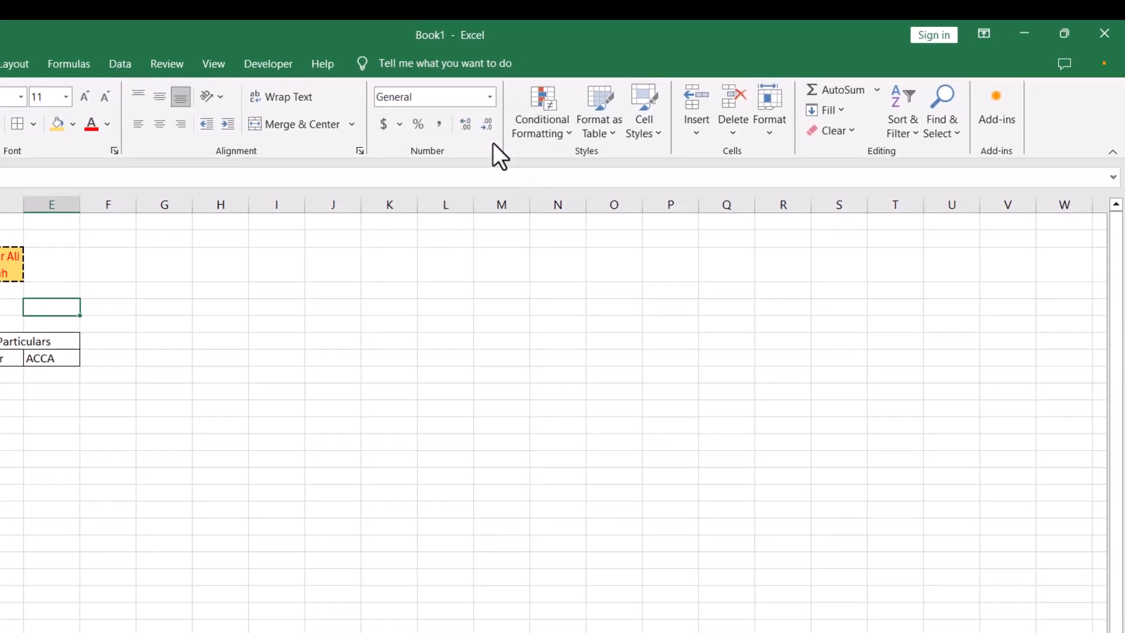
# - View the Custom category in Format Cells, then close it with OK
pyautogui.click(490, 97)
pyautogui.click(449, 537)
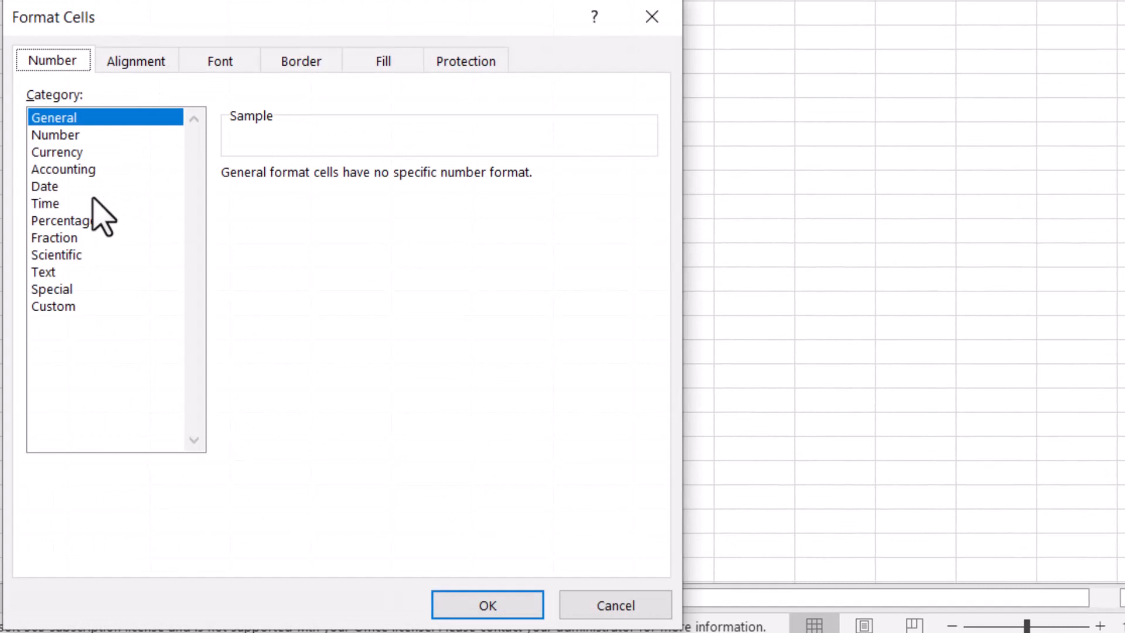
pyautogui.click(81, 305)
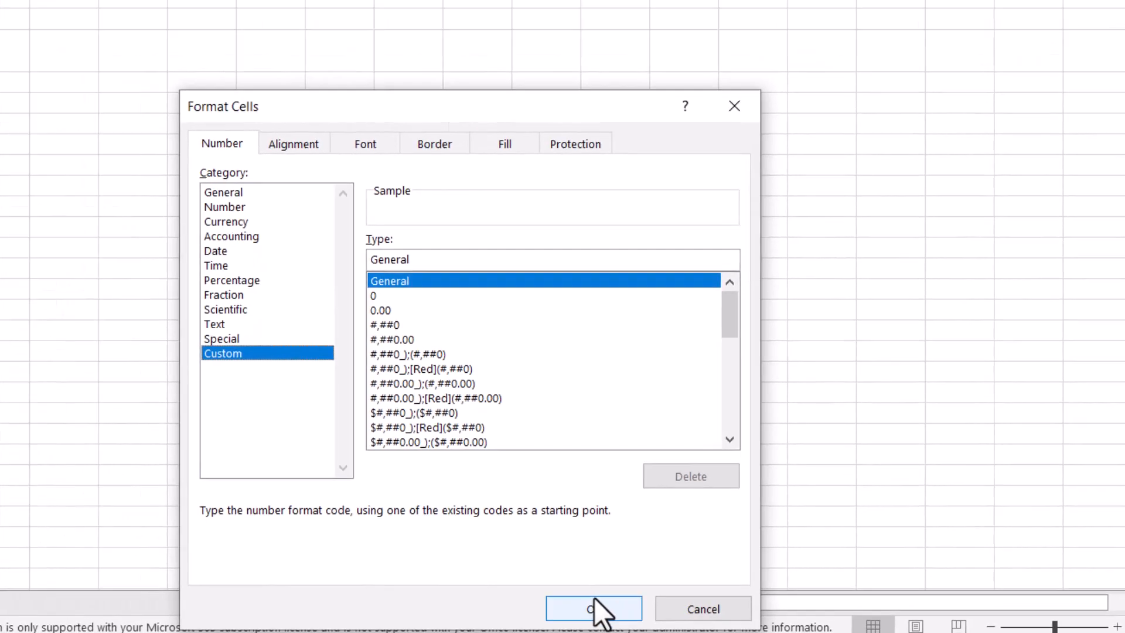
pyautogui.click(487, 605)
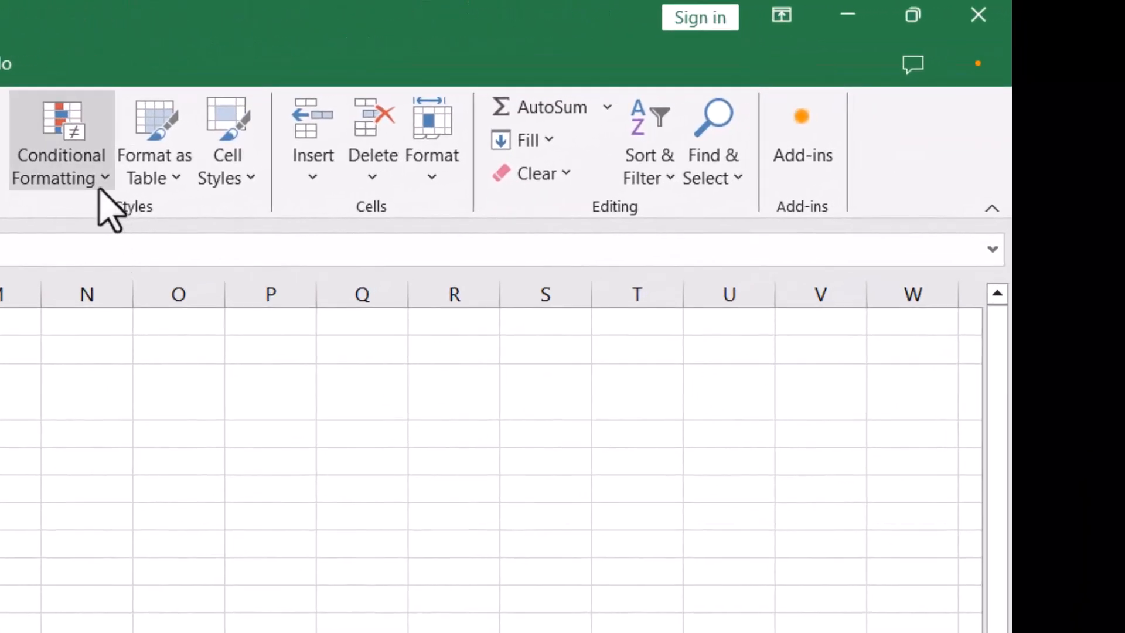
pyautogui.click(690, 97)
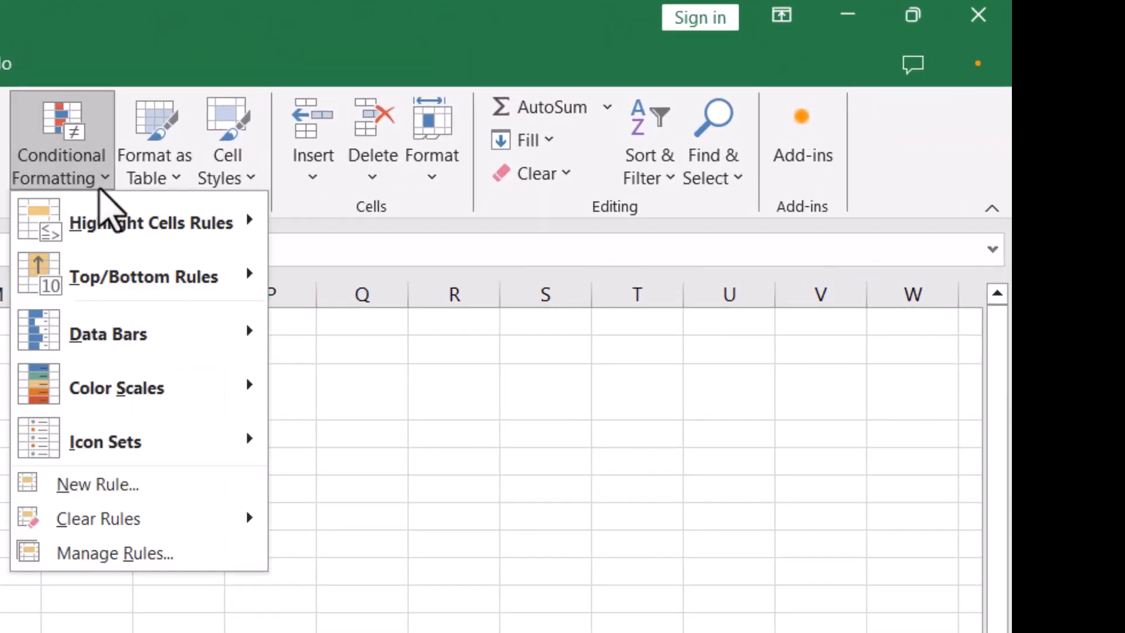
pyautogui.moveTo(129, 284)
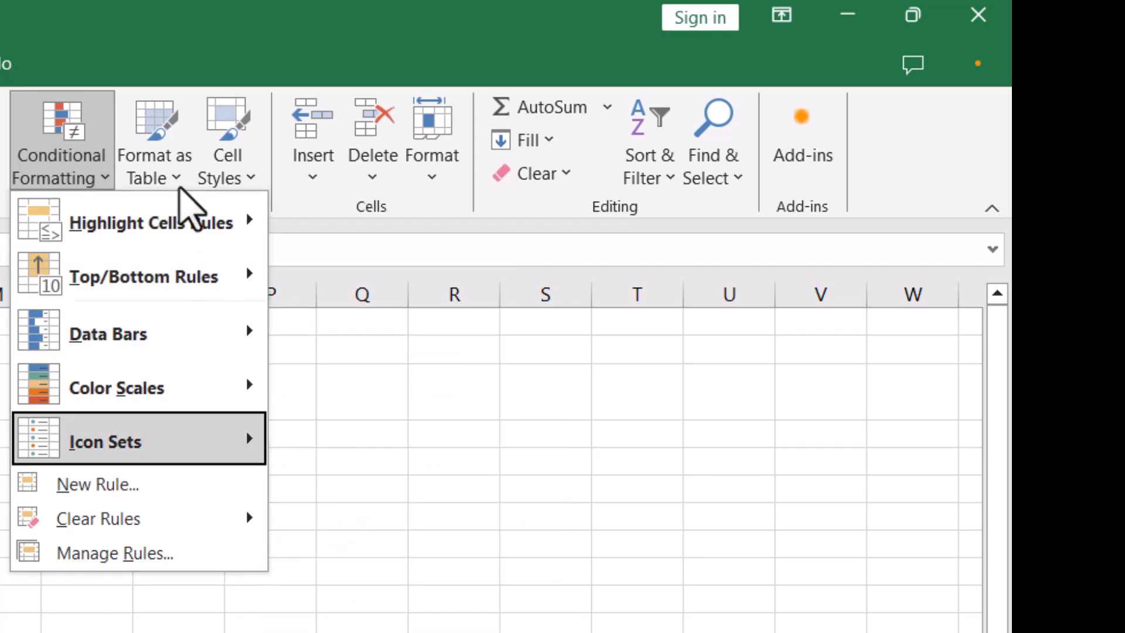
pyautogui.click(155, 154)
pyautogui.click(156, 154)
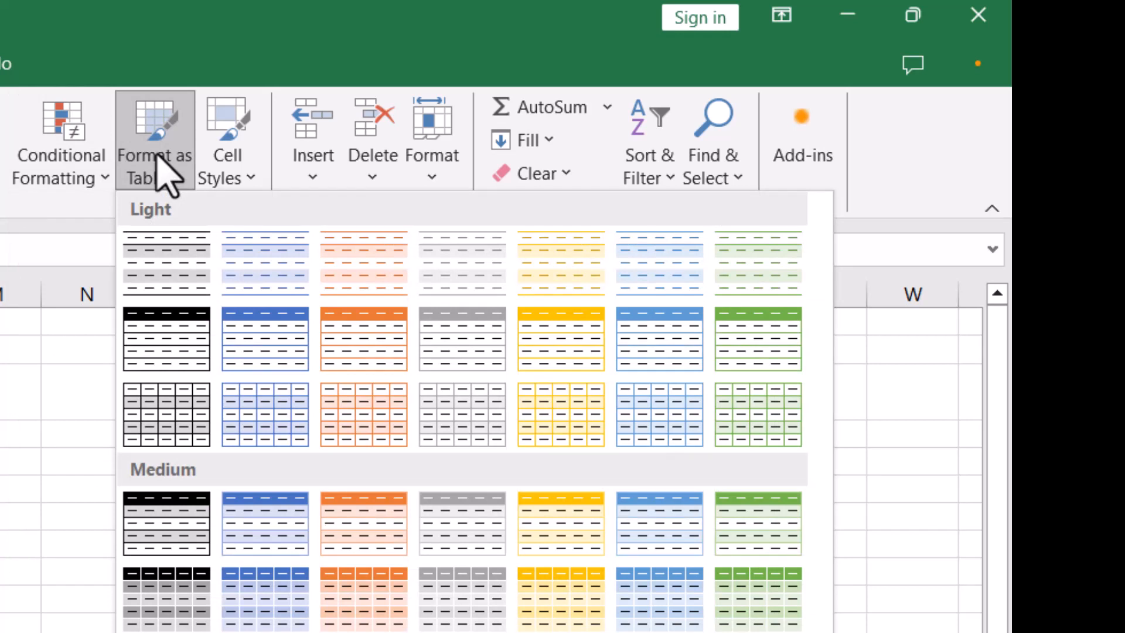
pyautogui.click(212, 180)
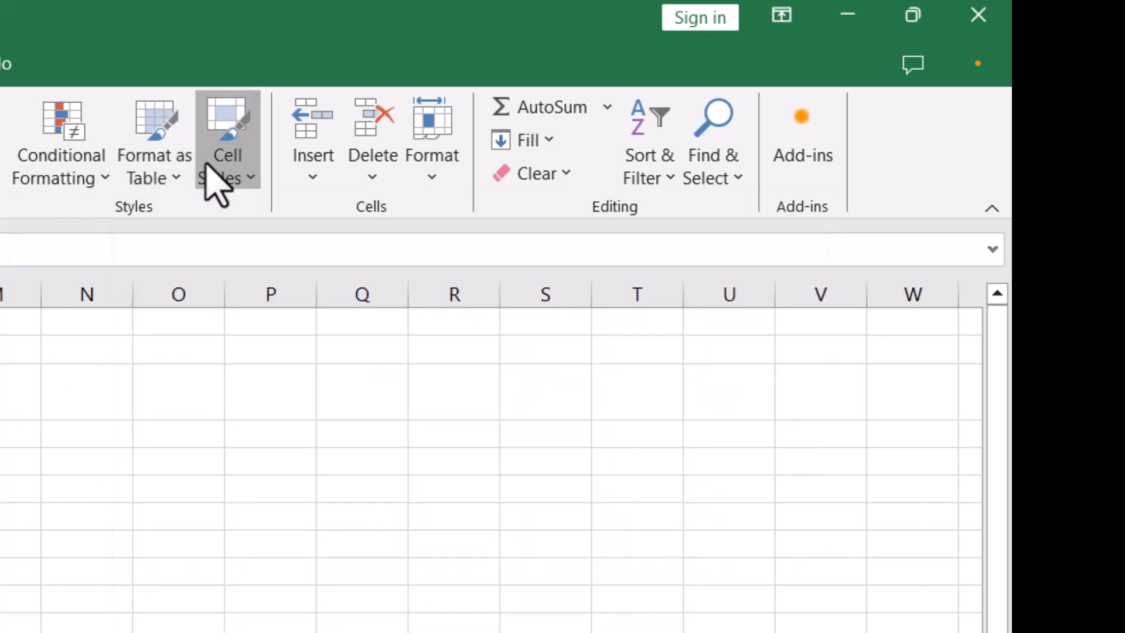
pyautogui.click(212, 180)
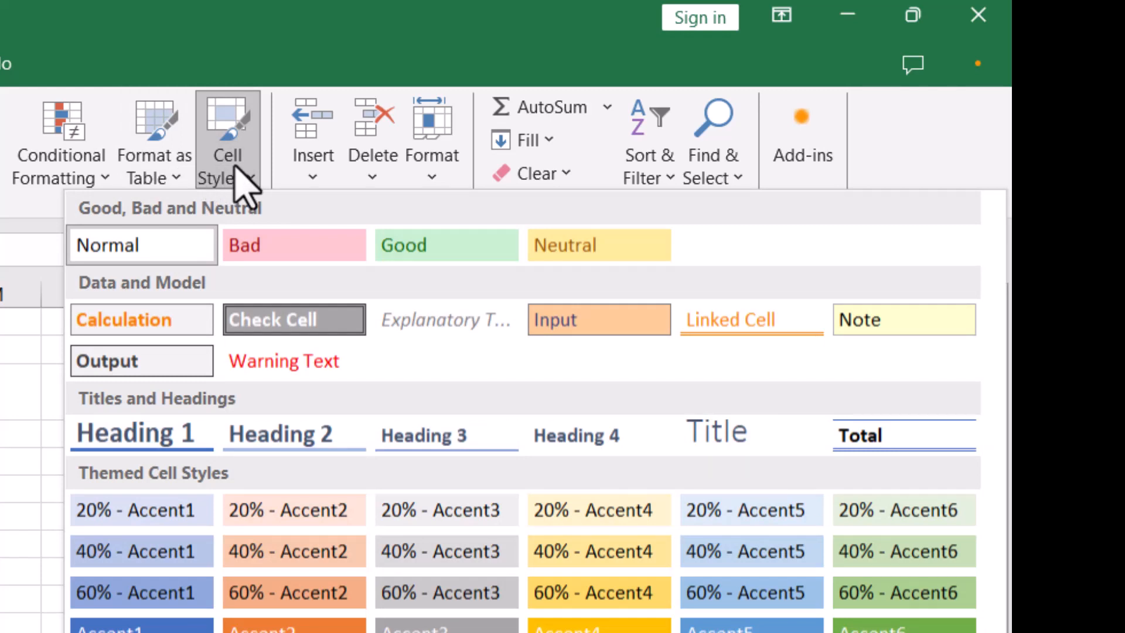
pyautogui.click(293, 170)
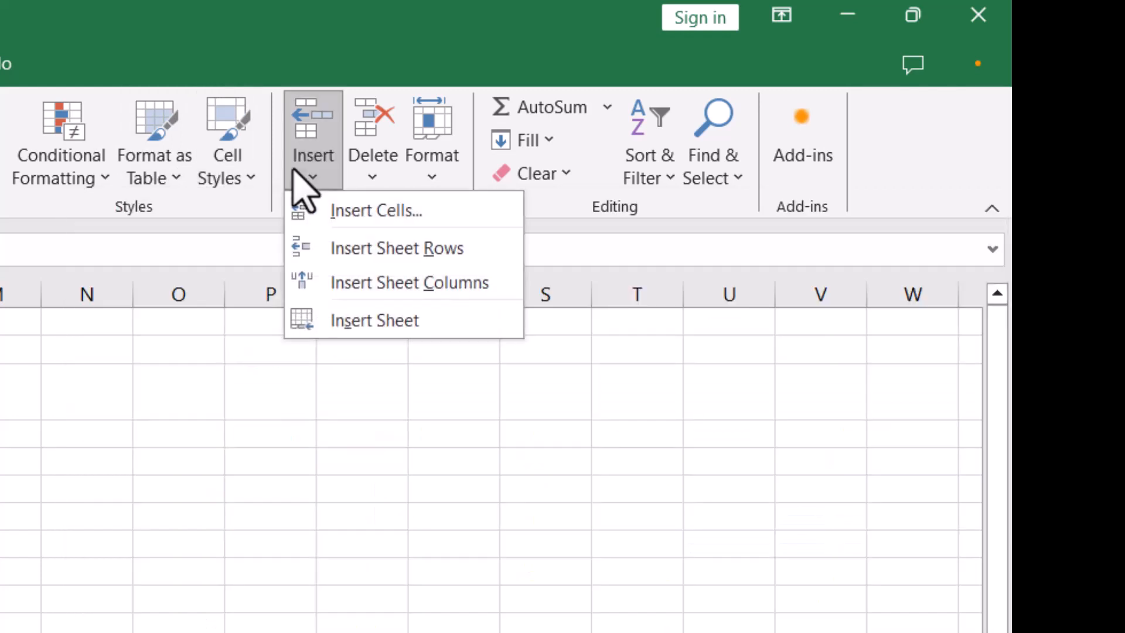
pyautogui.click(301, 177)
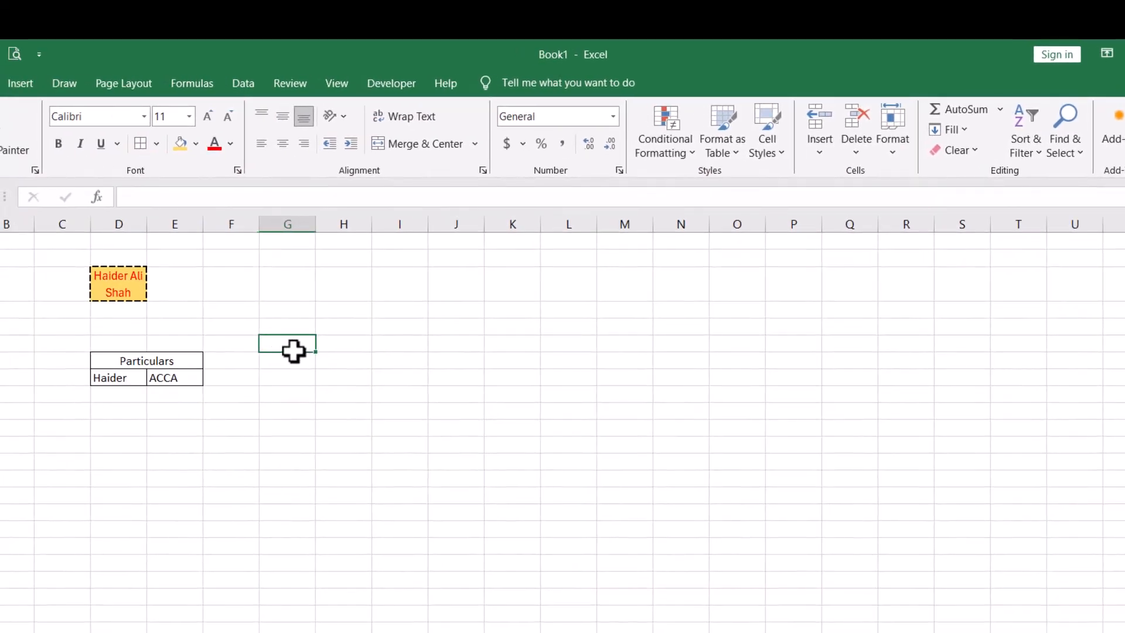
# - Enter 2 in H6 beside the 1 in G6 and select both values
pyautogui.write('=')
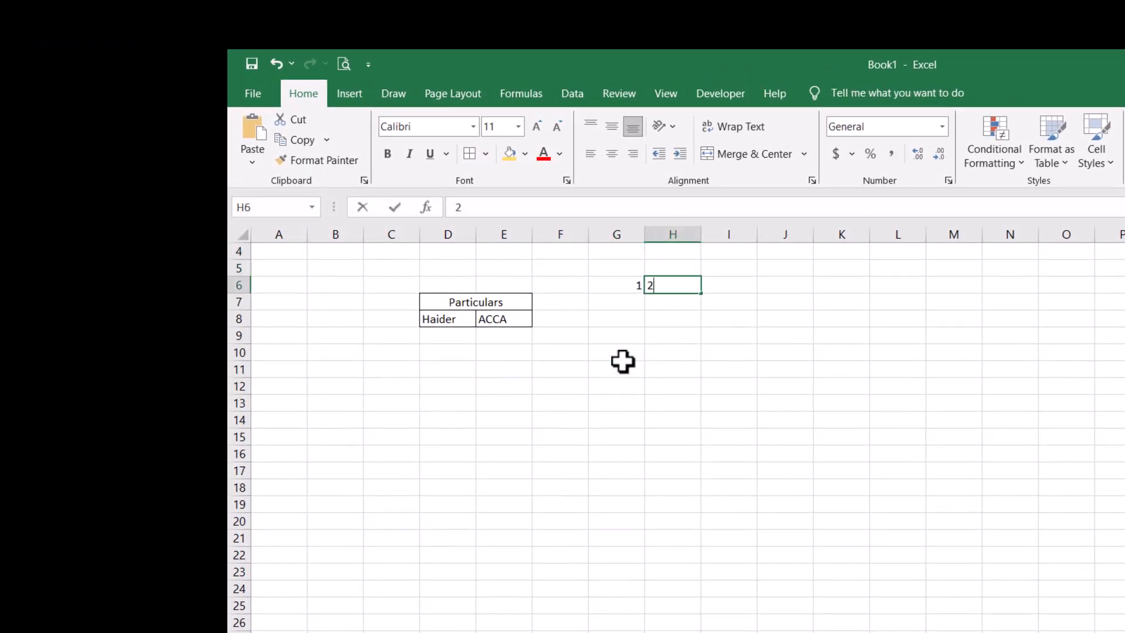
pyautogui.write('2')
pyautogui.press('Return')
pyautogui.press('Up')
pyautogui.hotkey('shift', 'Right')
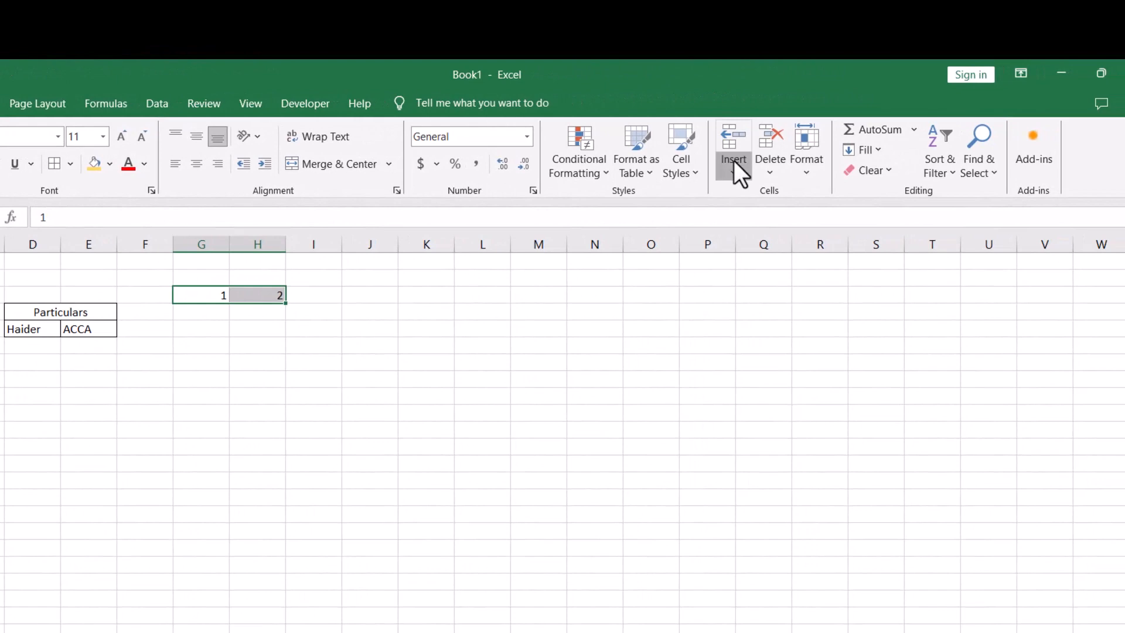
# - Insert entire columns at G6:H6, then undo the insertion
pyautogui.click(1014, 156)
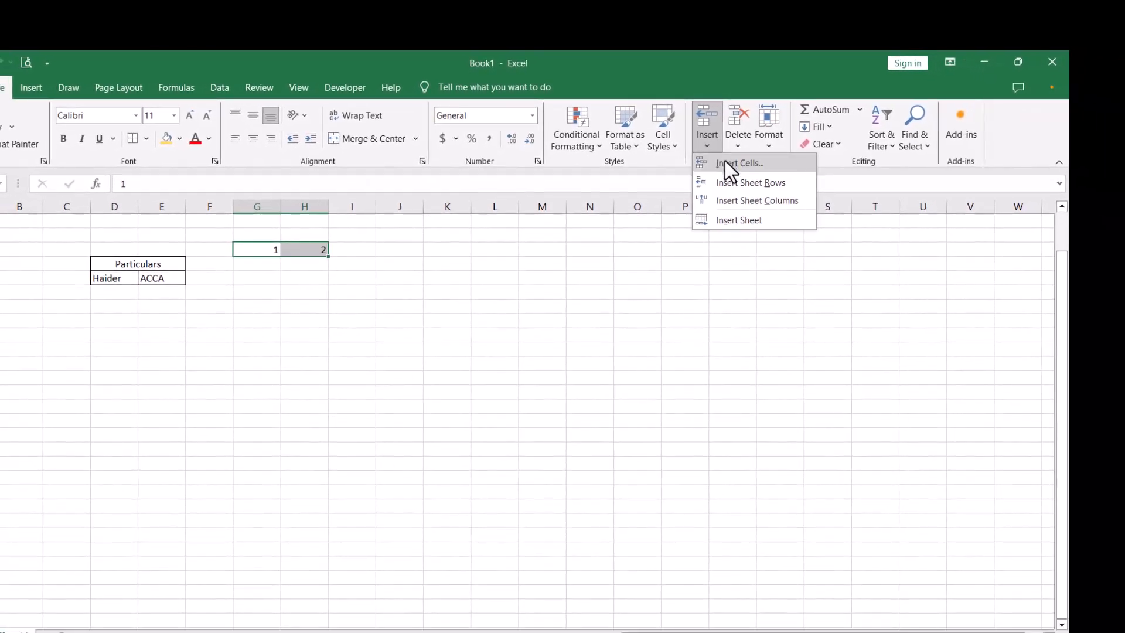
pyautogui.click(725, 161)
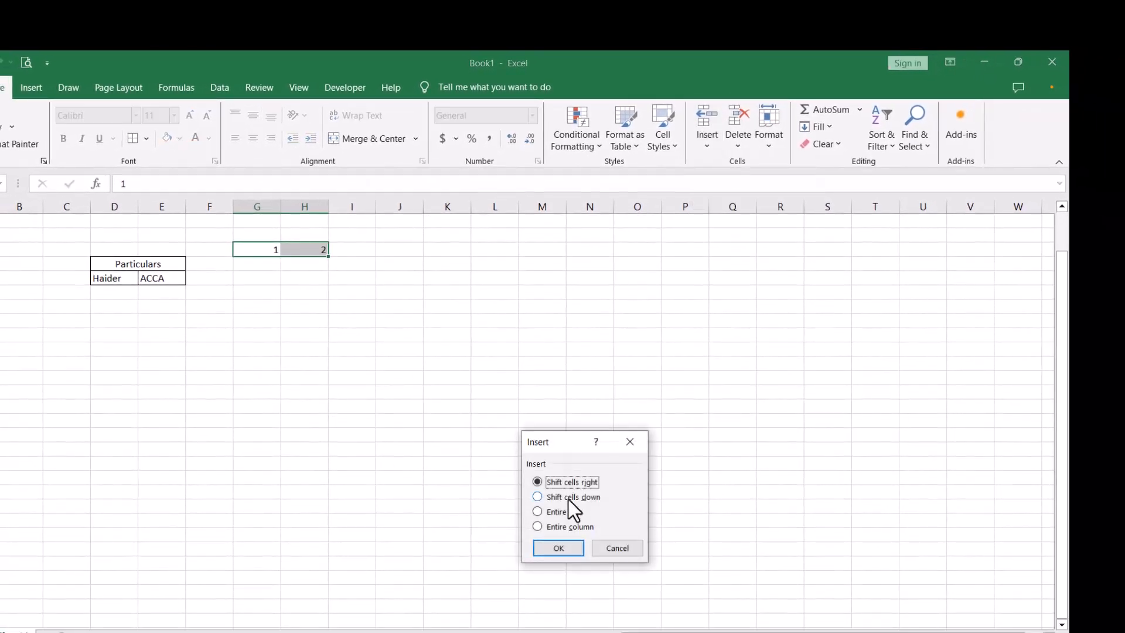
pyautogui.click(566, 524)
pyautogui.click(571, 548)
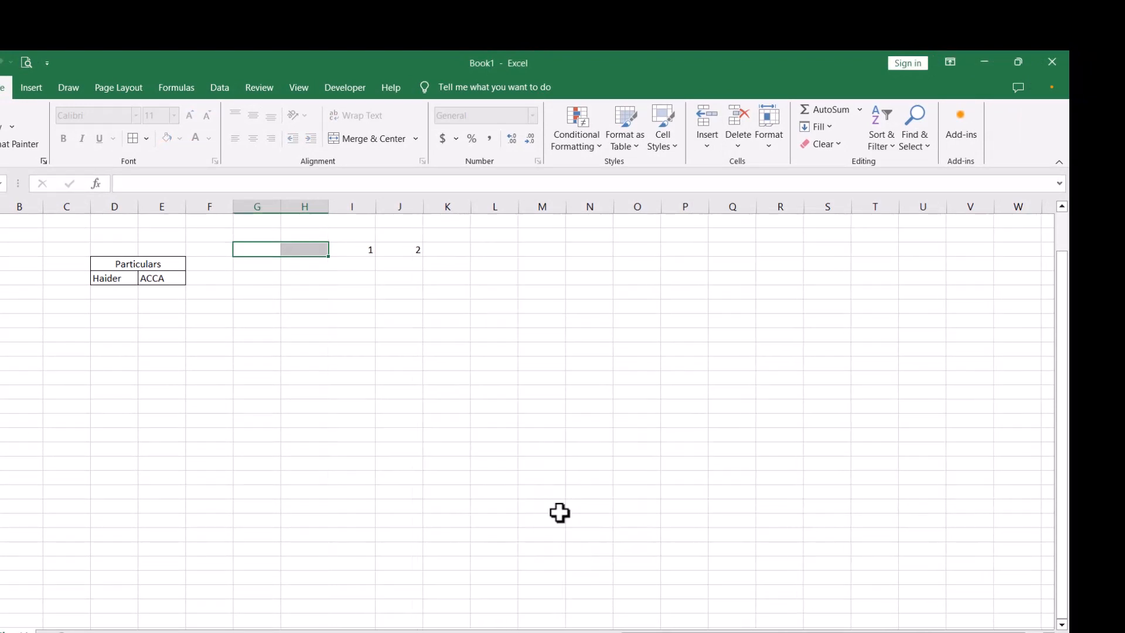
pyautogui.hotkey('ctrl', 'z')
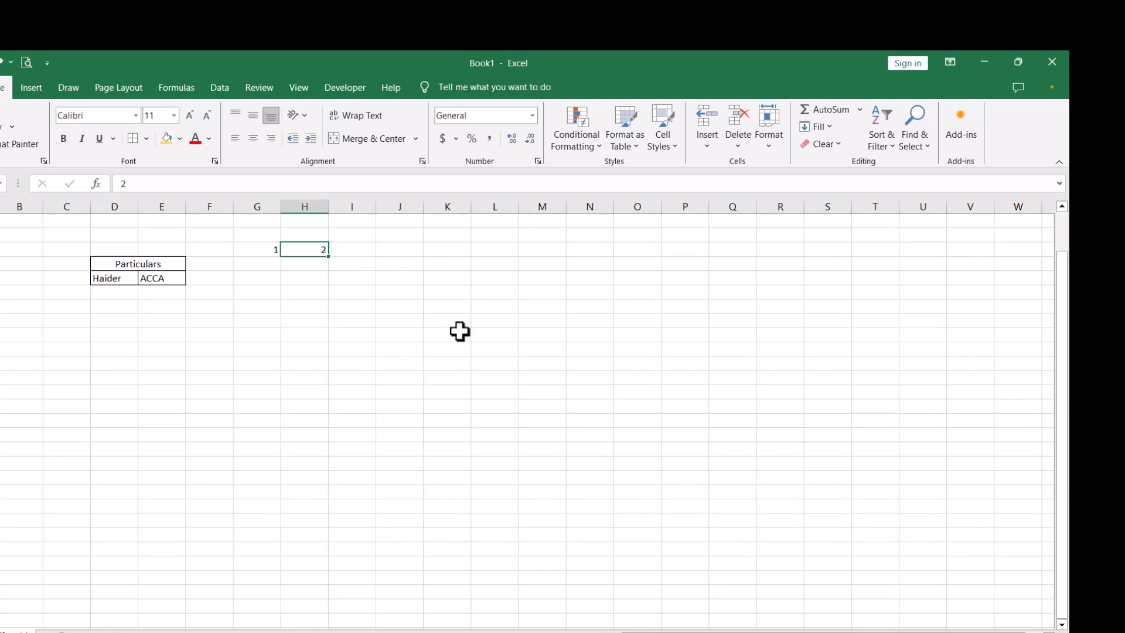
# - Insert a blank cell at H6 so 2 shifts into I6, then browse the Delete and Format options
pyautogui.click(708, 129)
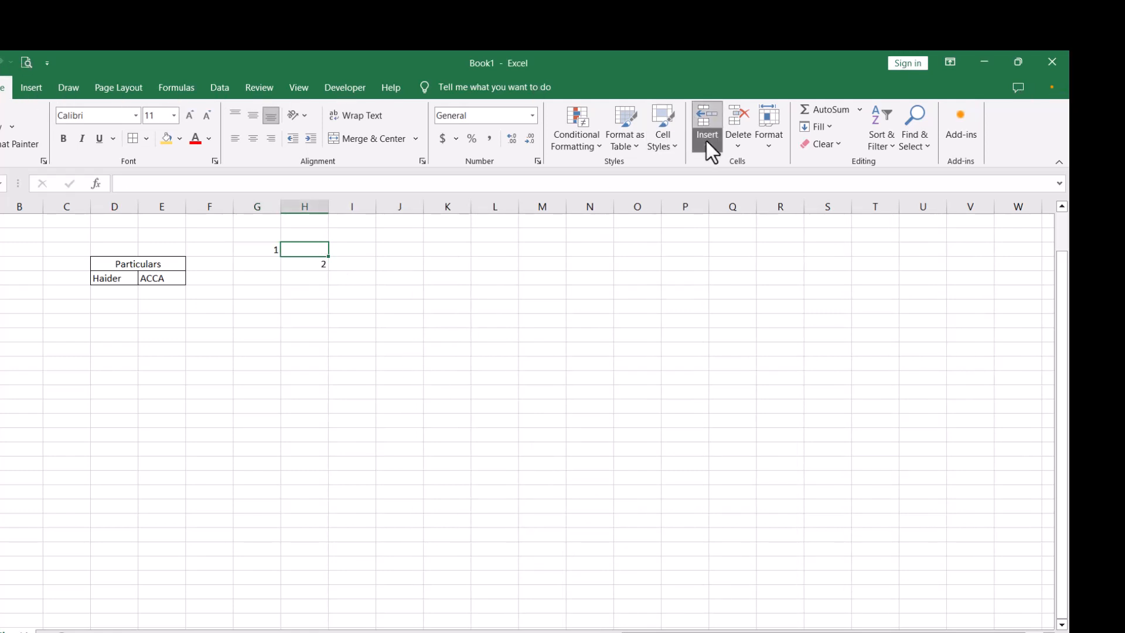
pyautogui.click(705, 140)
pyautogui.click(707, 142)
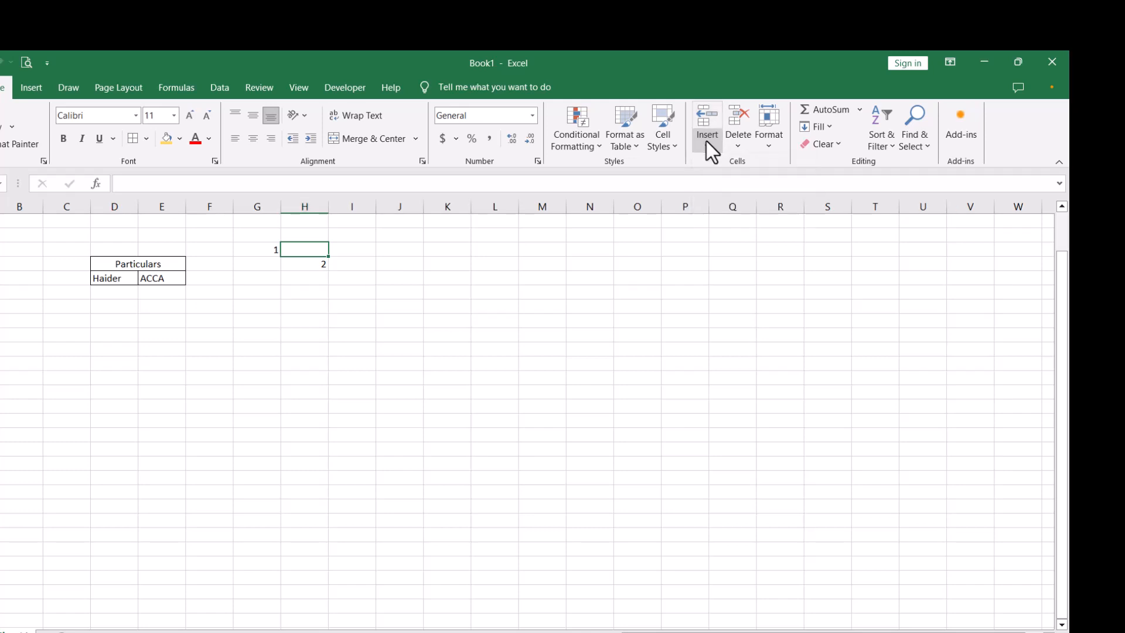
pyautogui.hotkey('ctrl', 'z')
pyautogui.click(710, 140)
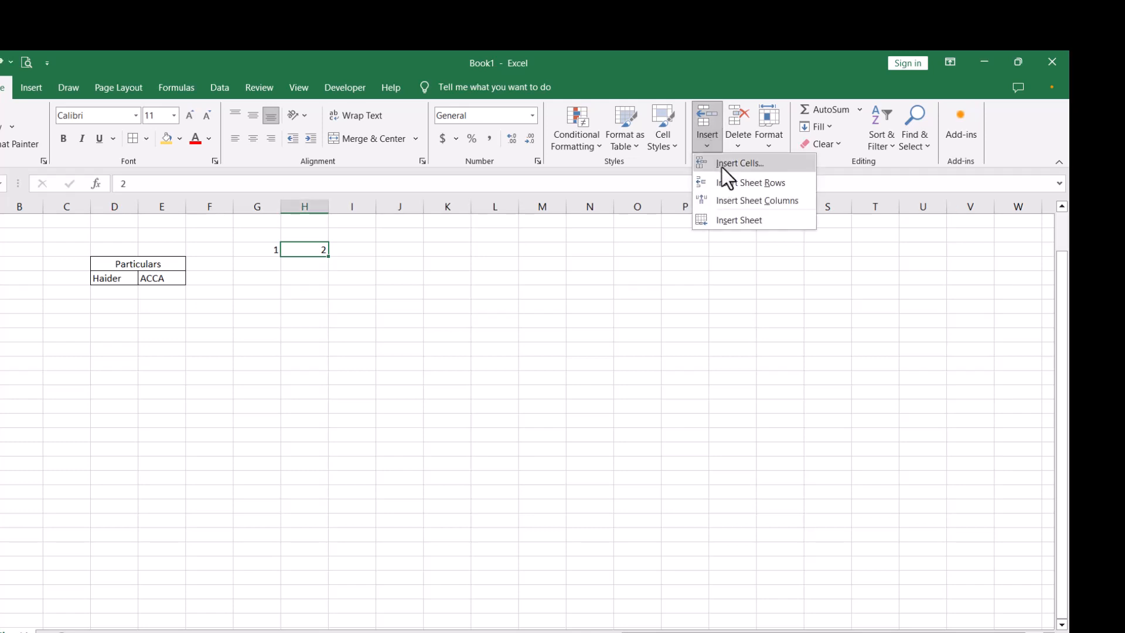
pyautogui.click(722, 166)
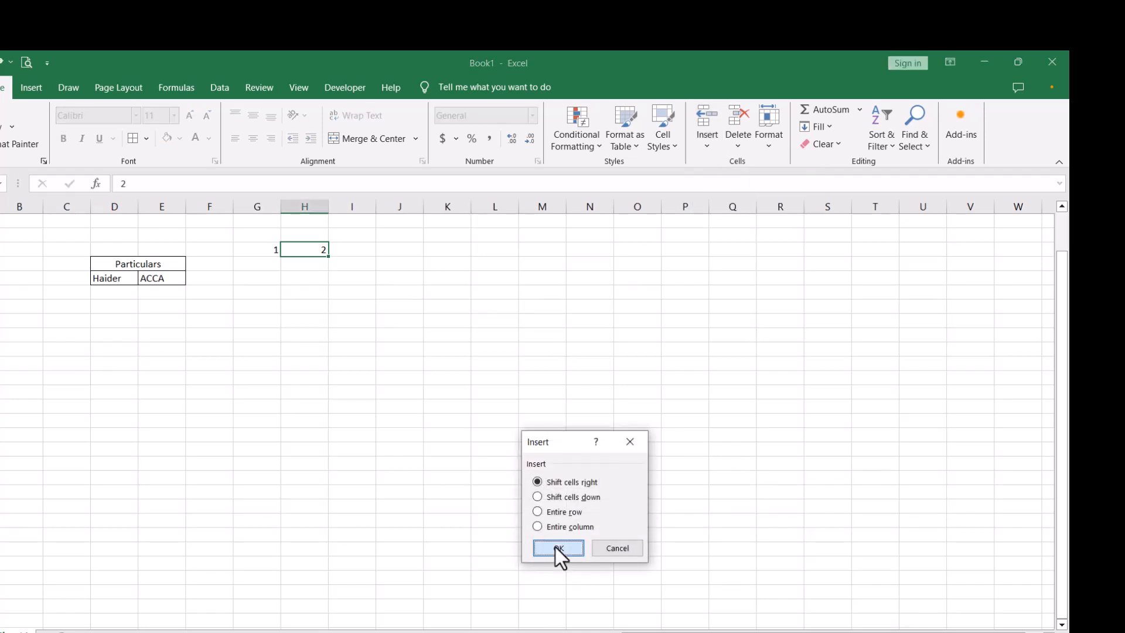
pyautogui.click(555, 547)
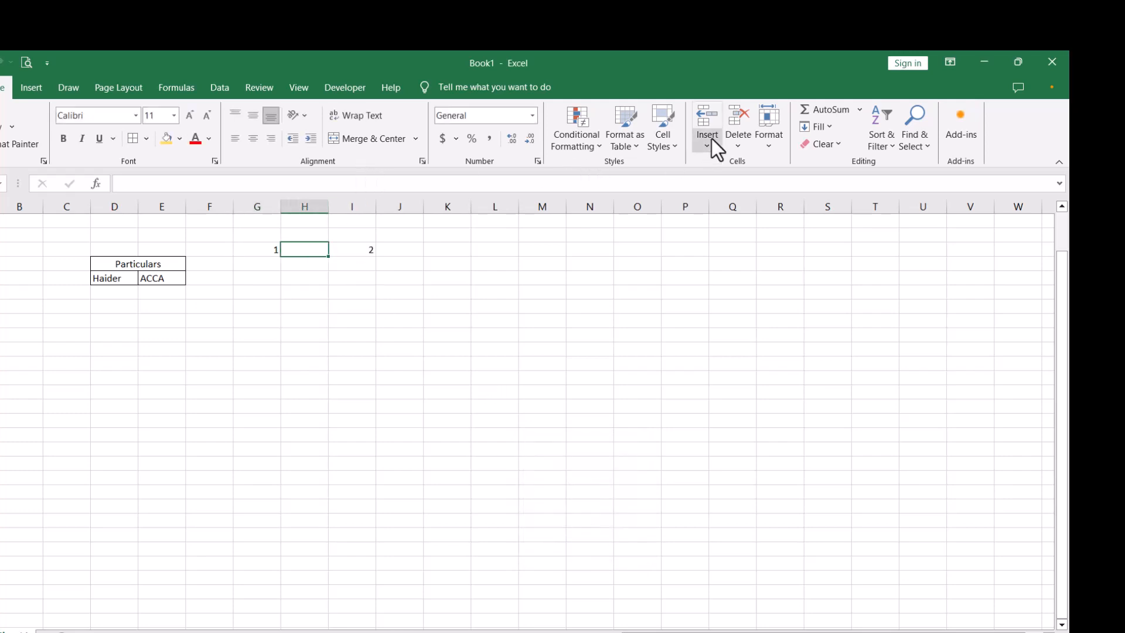
pyautogui.click(736, 144)
pyautogui.click(763, 146)
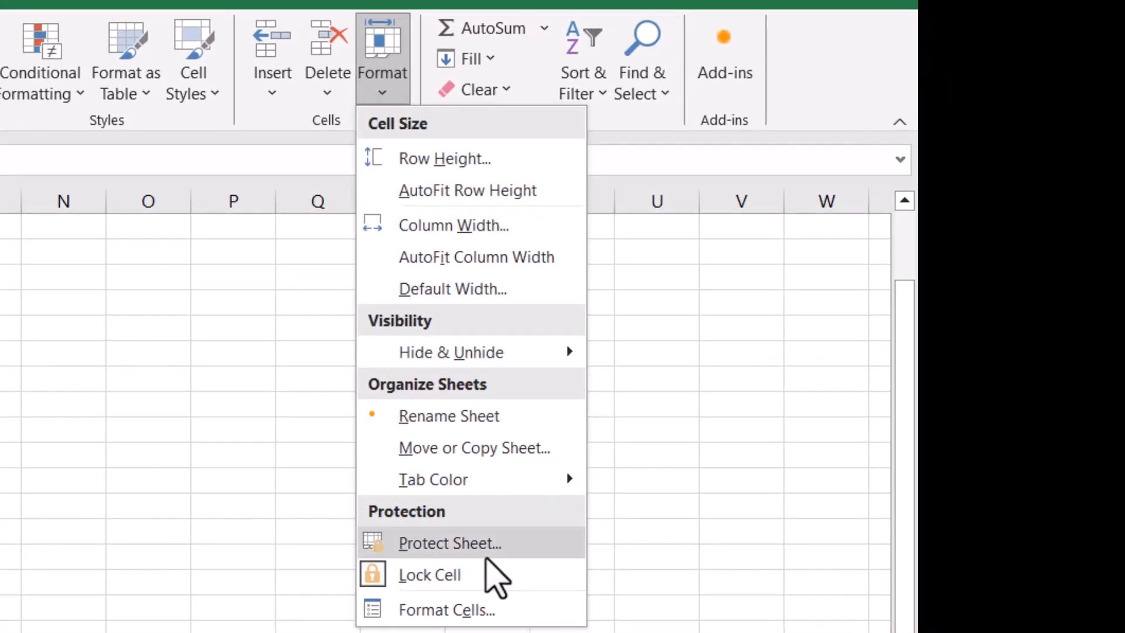
pyautogui.click(480, 399)
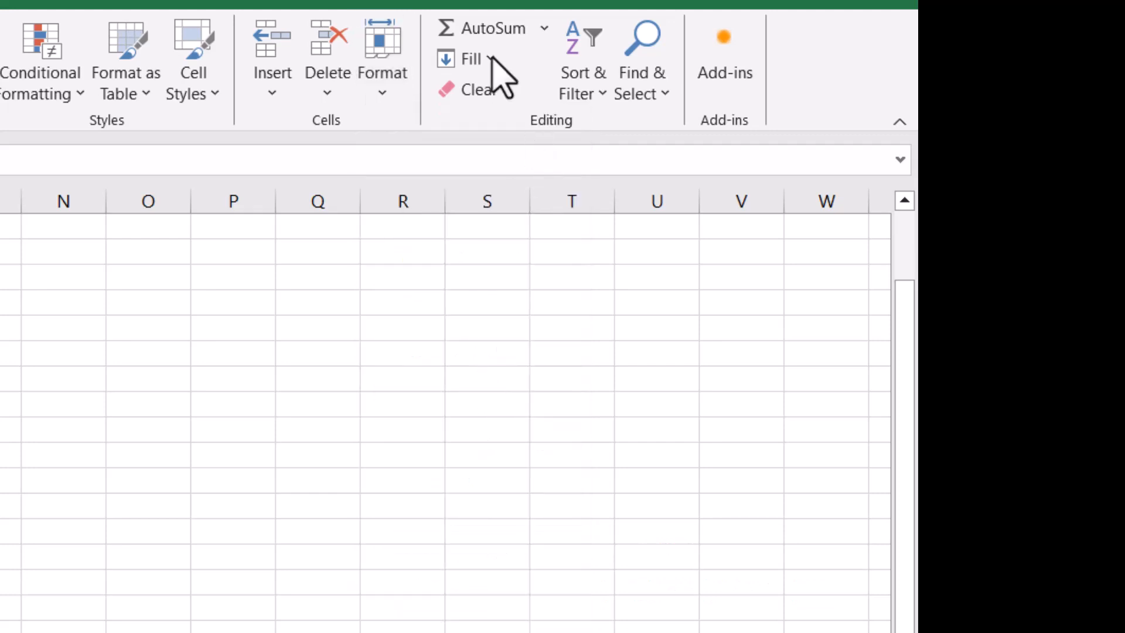
pyautogui.click(544, 28)
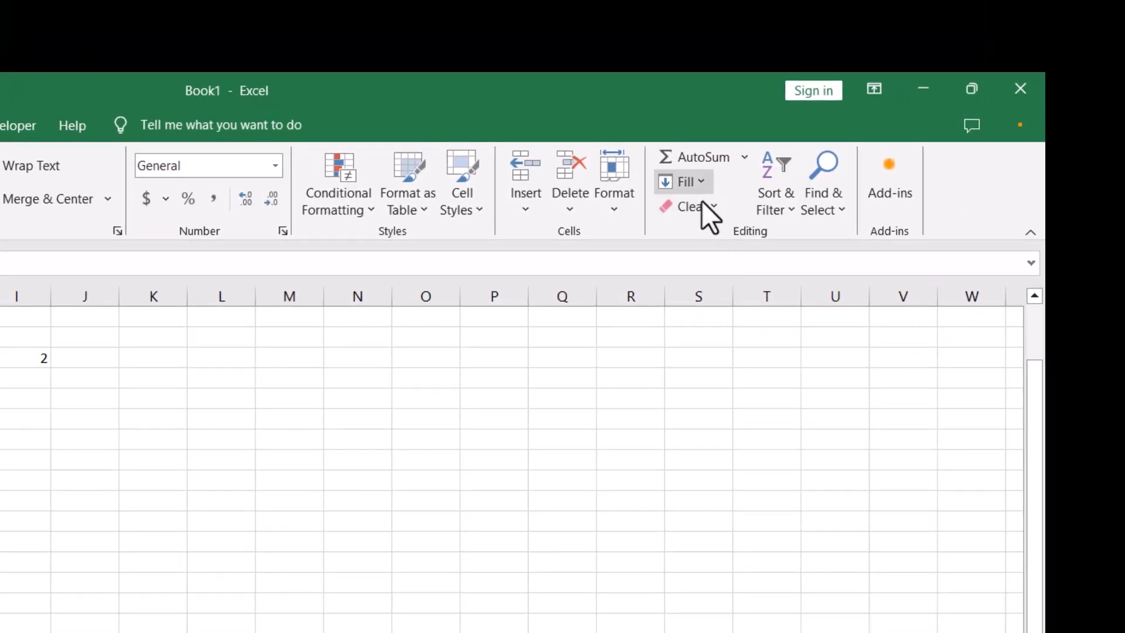
pyautogui.click(773, 201)
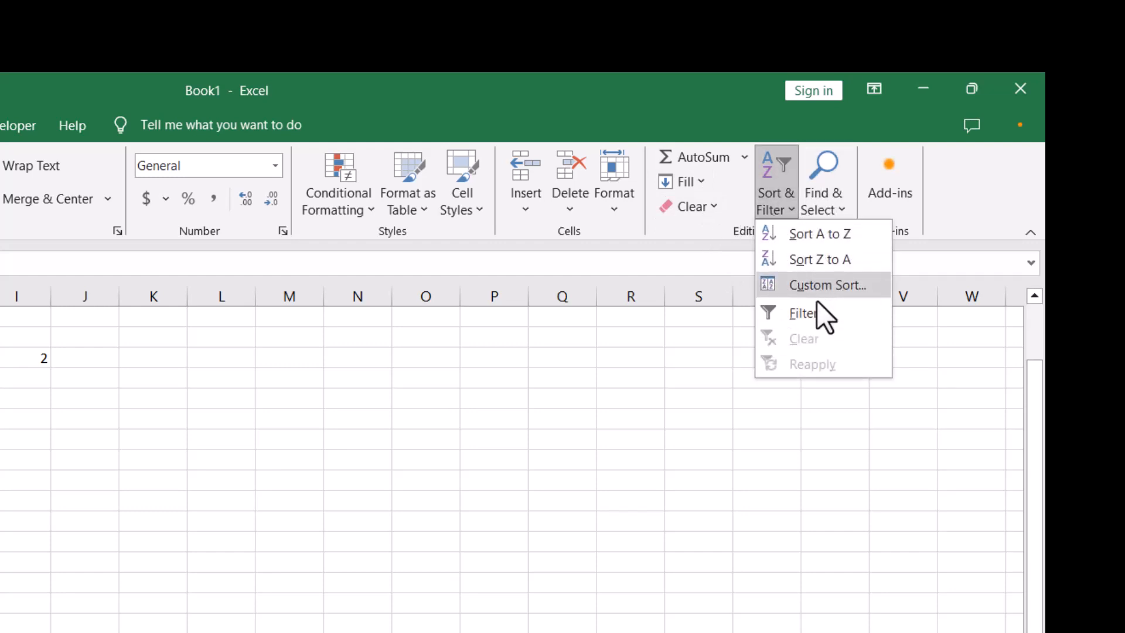
pyautogui.click(820, 233)
pyautogui.click(827, 221)
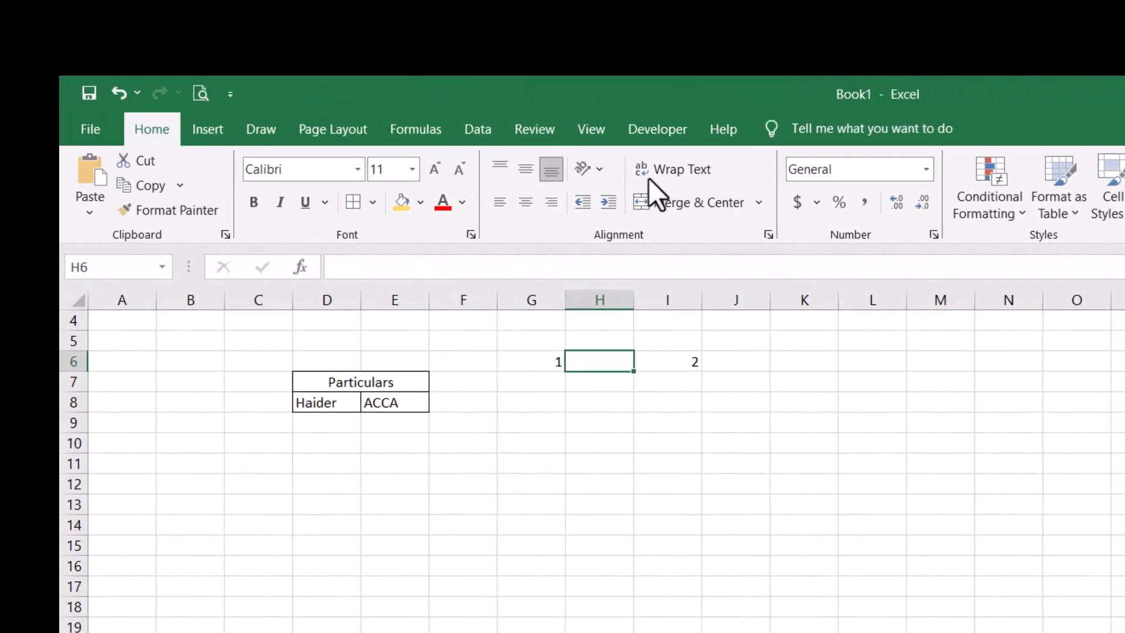
# - Preview the Insert tab's Pictures, Shapes and Insert Chart options without adding anything
pyautogui.click(311, 132)
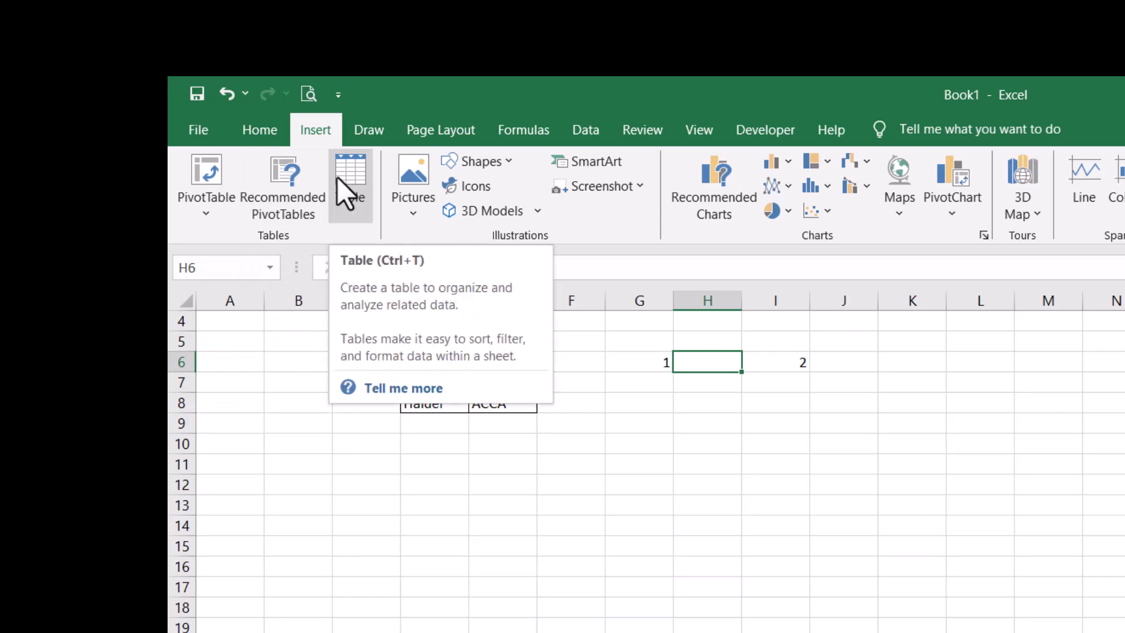
pyautogui.click(411, 189)
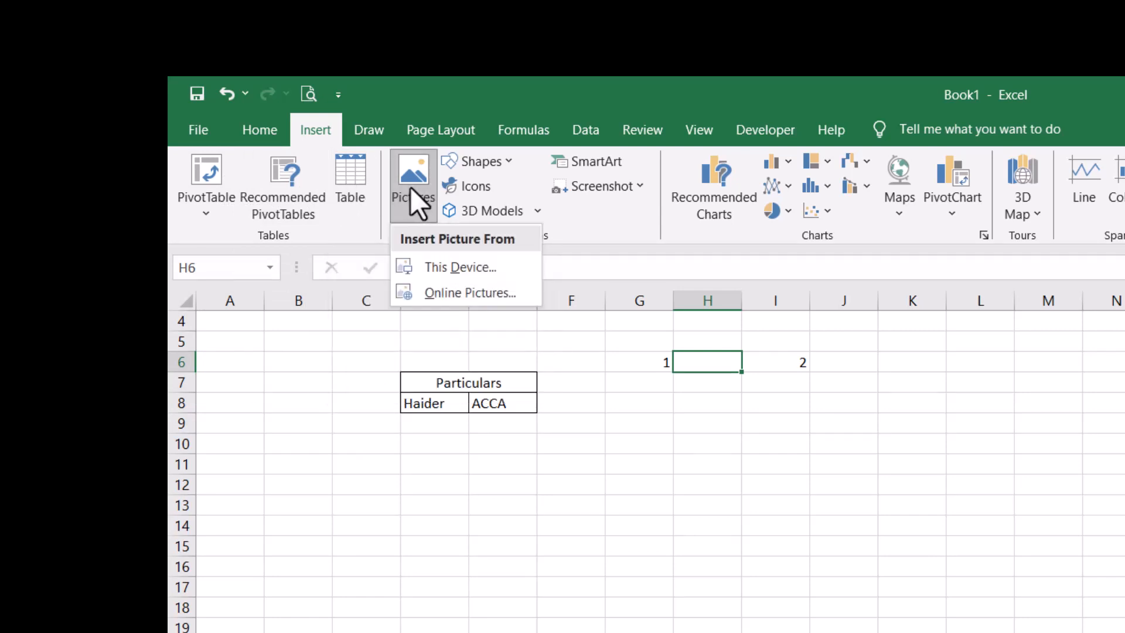
pyautogui.click(504, 162)
pyautogui.click(504, 160)
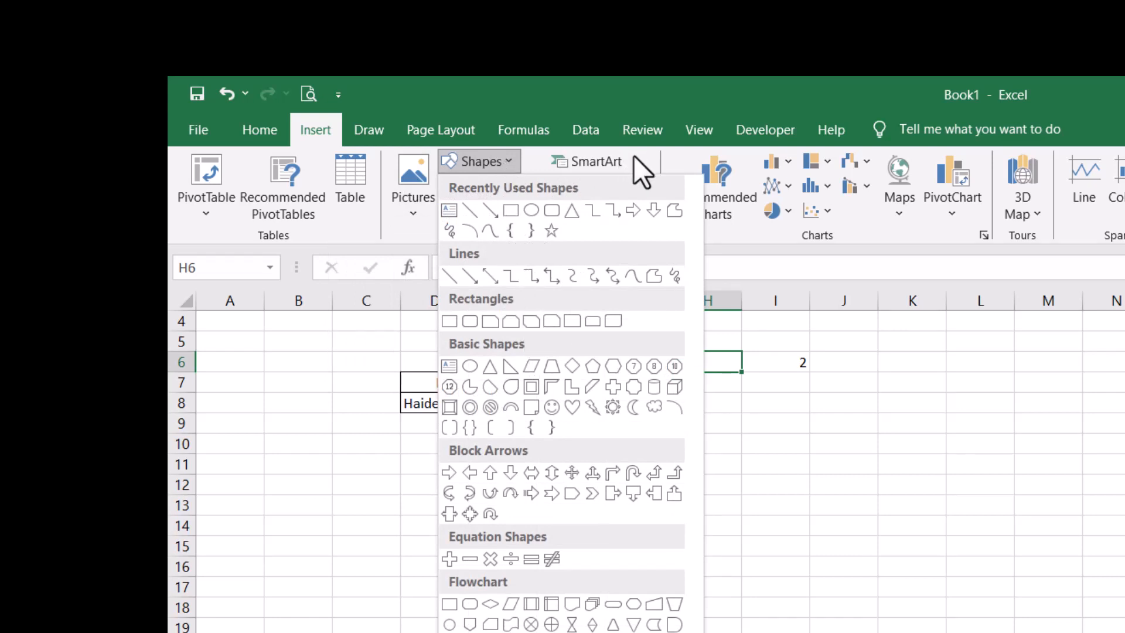
pyautogui.click(656, 156)
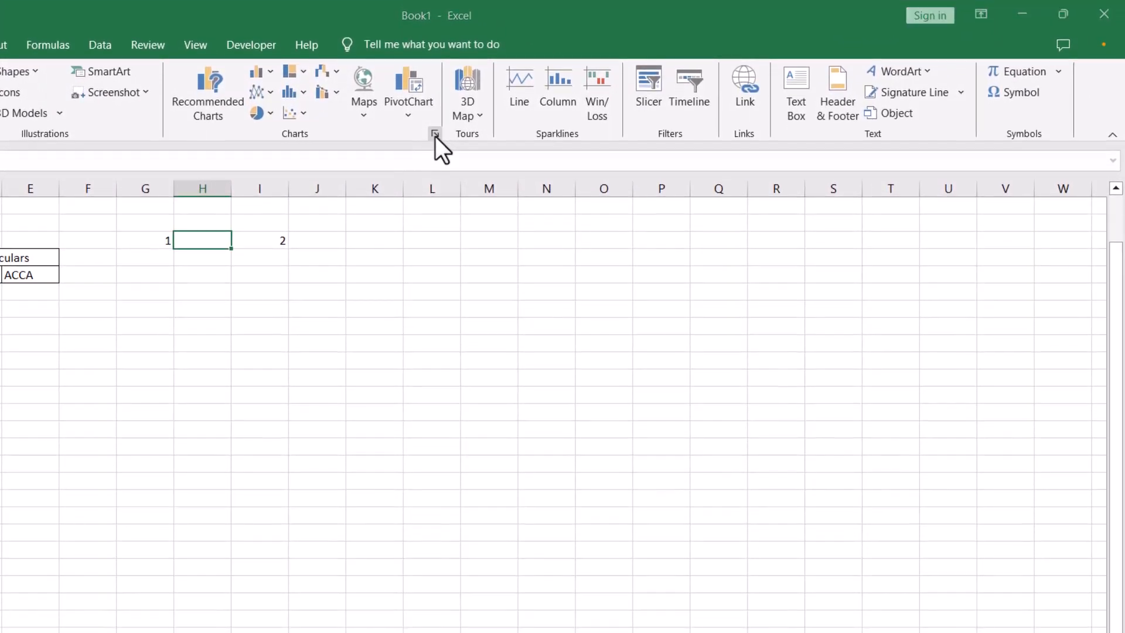
pyautogui.click(435, 171)
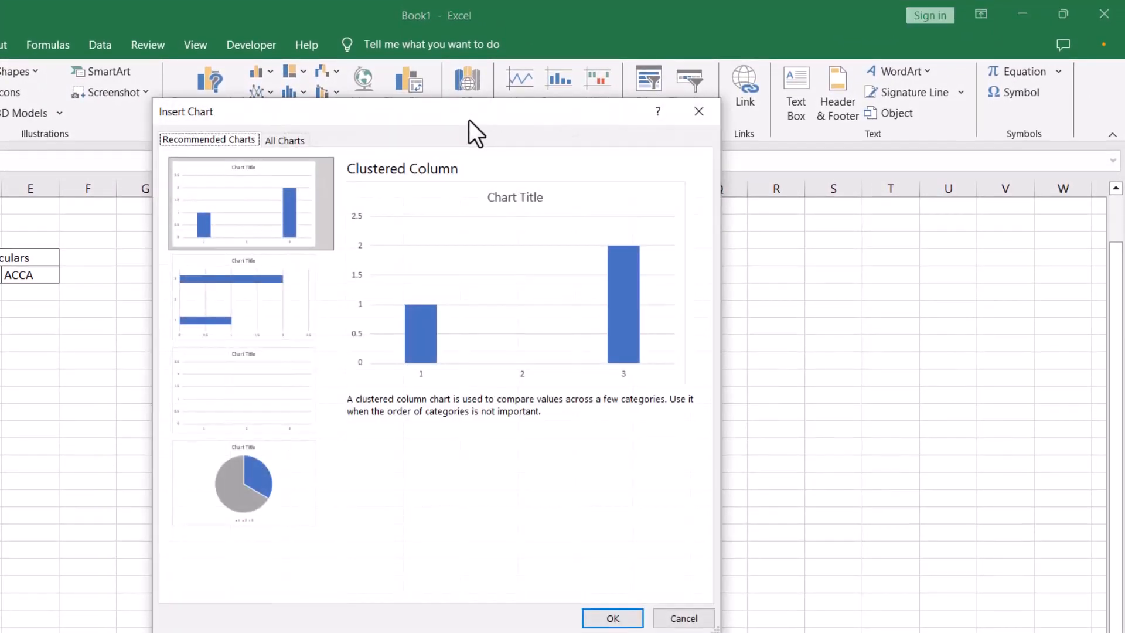
pyautogui.click(703, 107)
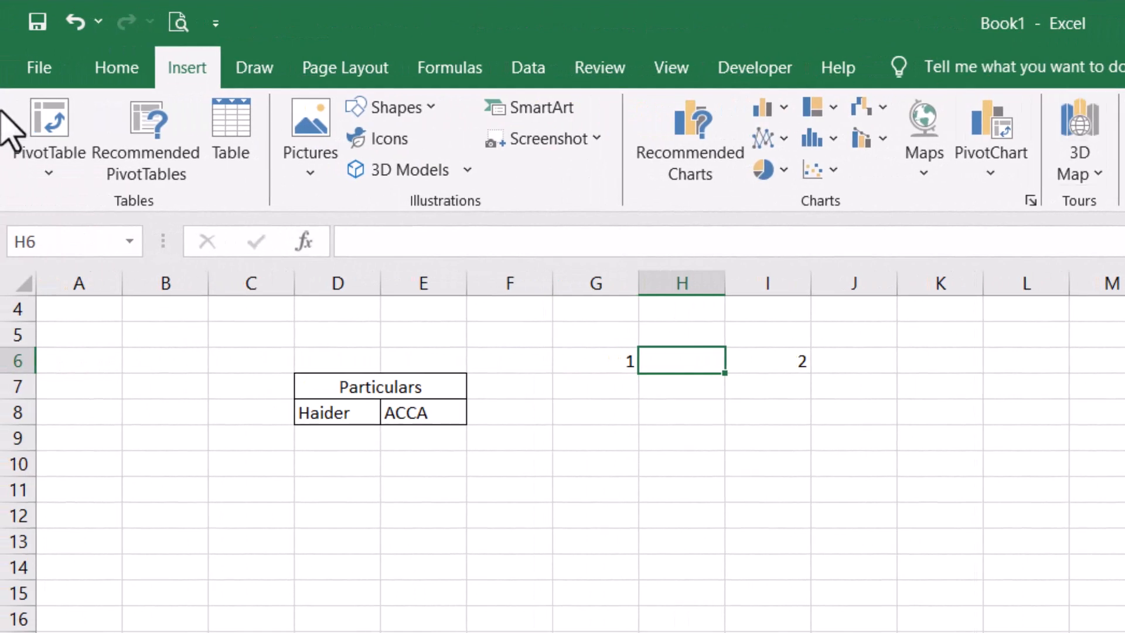
# - Glance at the Draw commands, then switch to the Page Layout commands
pyautogui.click(249, 82)
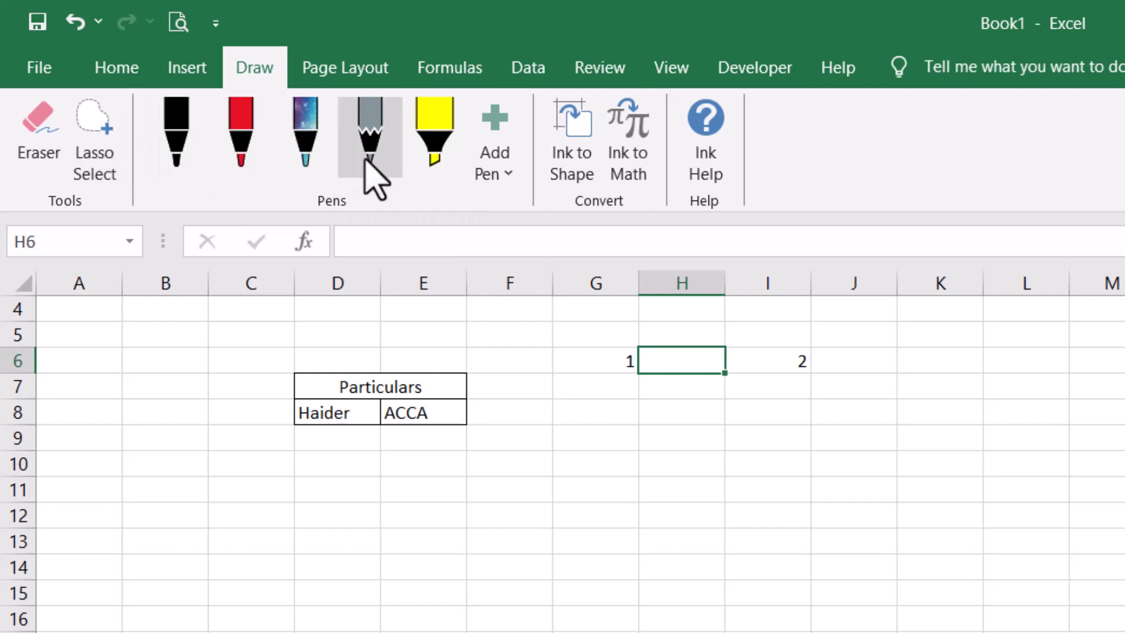
pyautogui.click(372, 80)
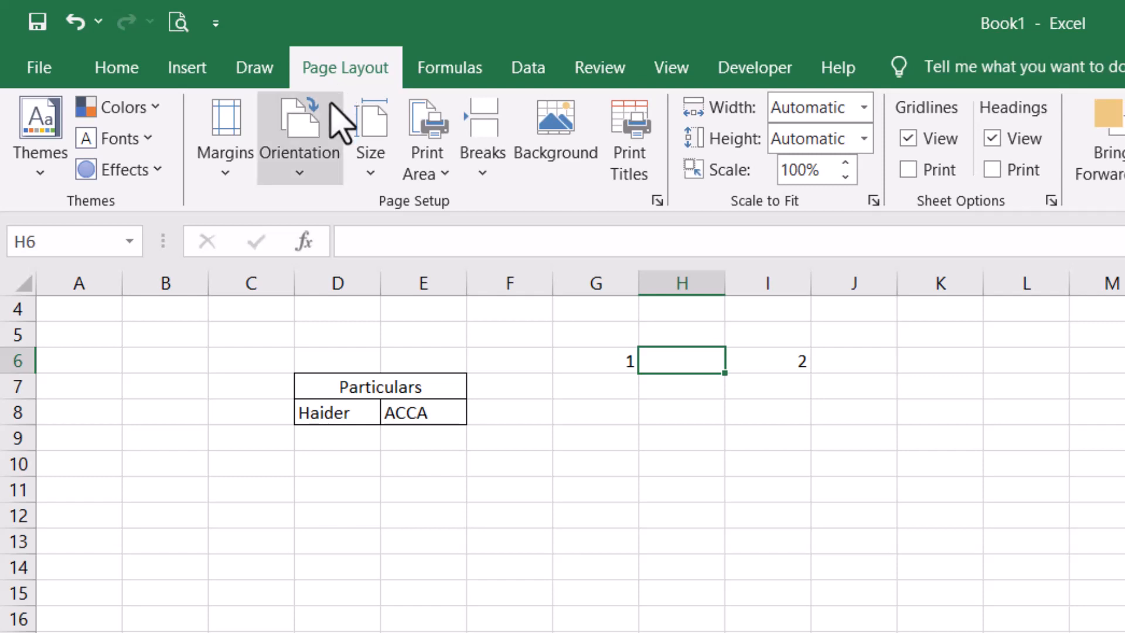
# - Preview the Orientation, Size, Breaks and Print Area menus and the Print Titles page setup
pyautogui.click(301, 161)
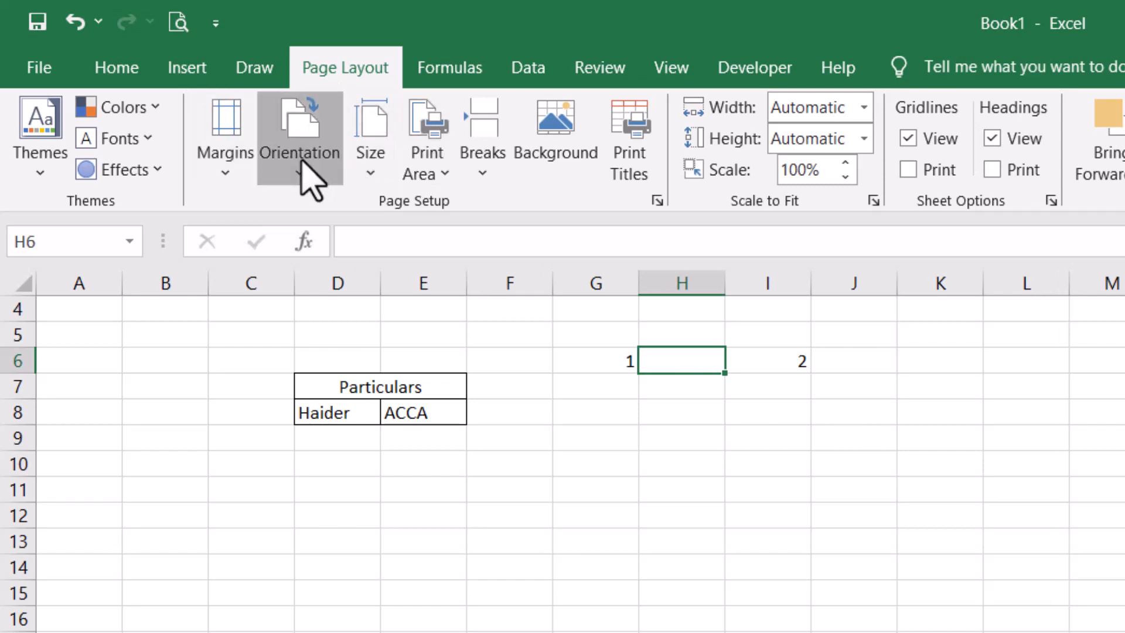
pyautogui.click(365, 164)
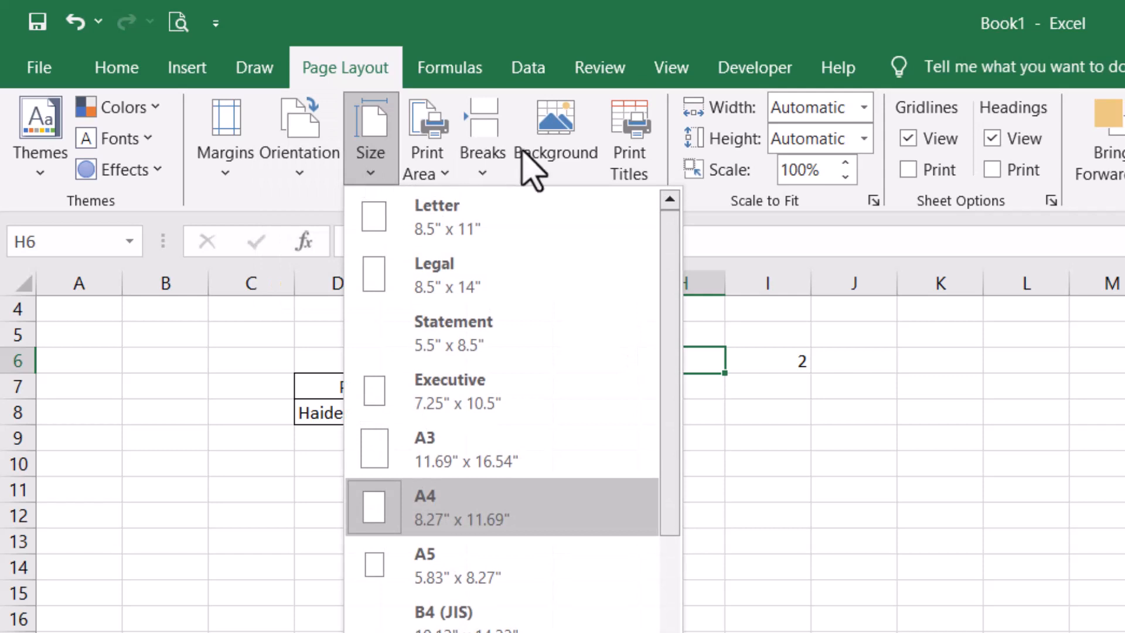
pyautogui.click(494, 176)
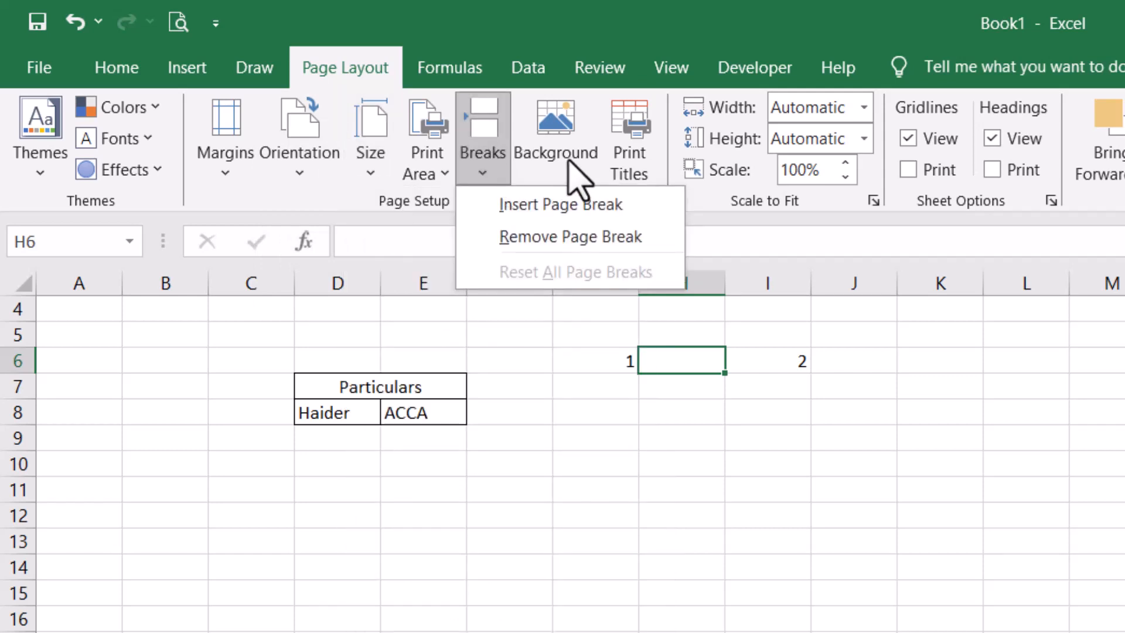
pyautogui.click(434, 176)
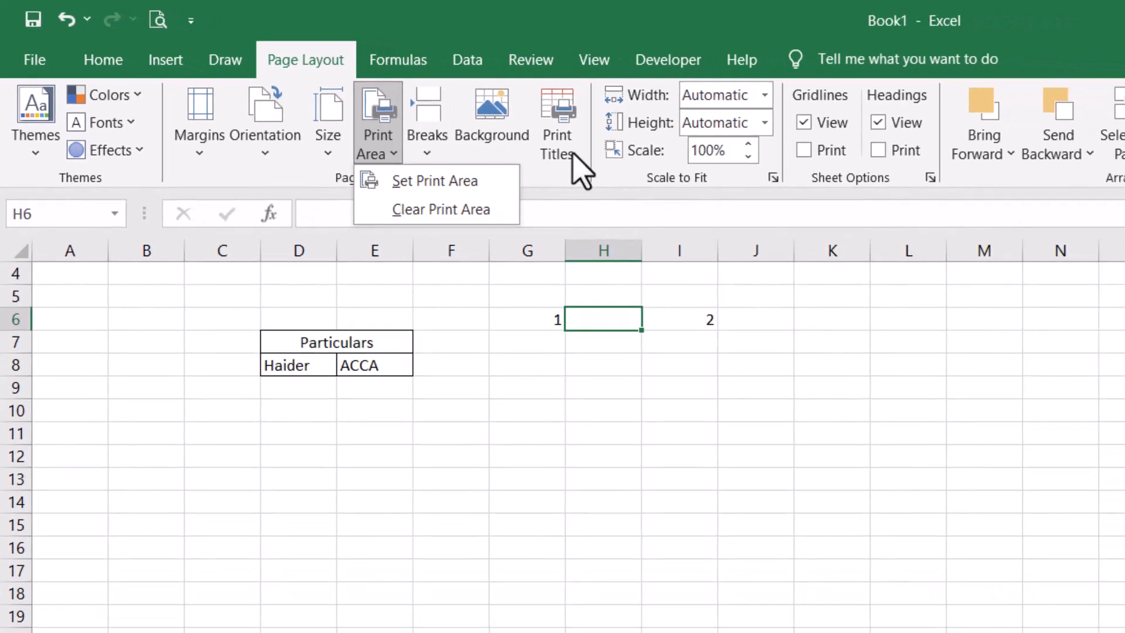
pyautogui.click(646, 172)
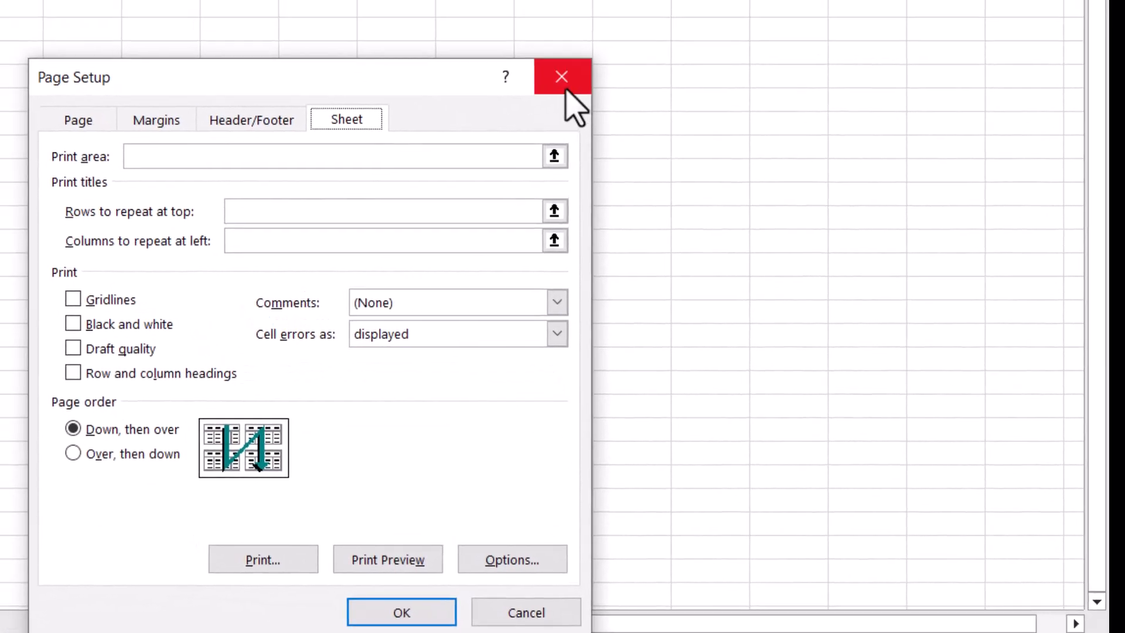
pyautogui.click(536, 30)
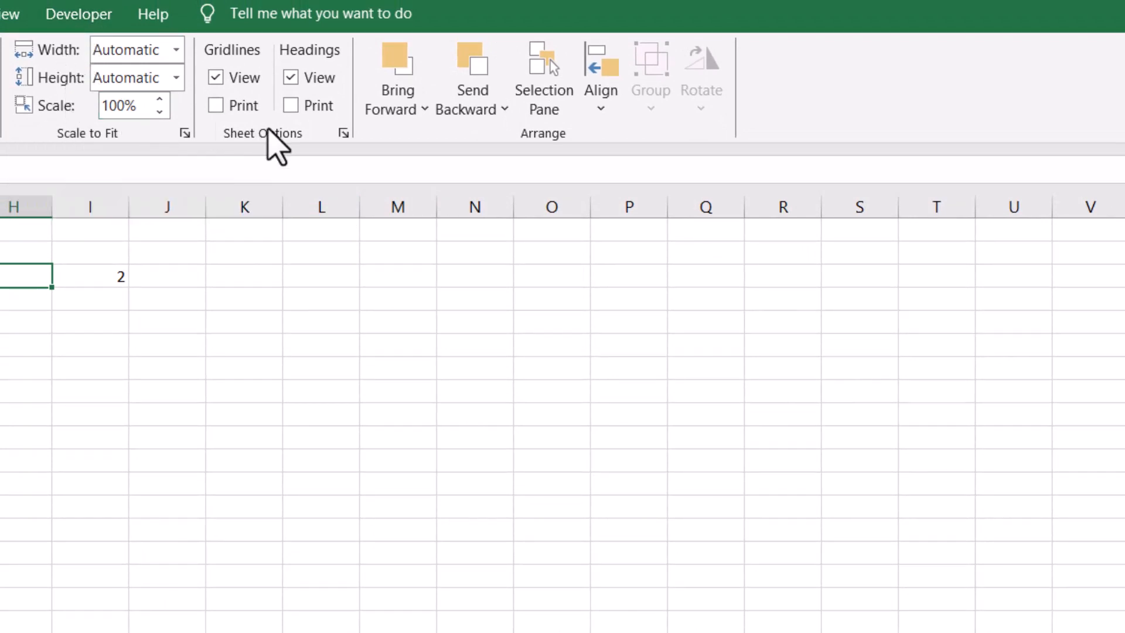
# - Toggle sheet gridlines off and back on, then show the Formulas commands
pyautogui.click(229, 86)
pyautogui.click(229, 87)
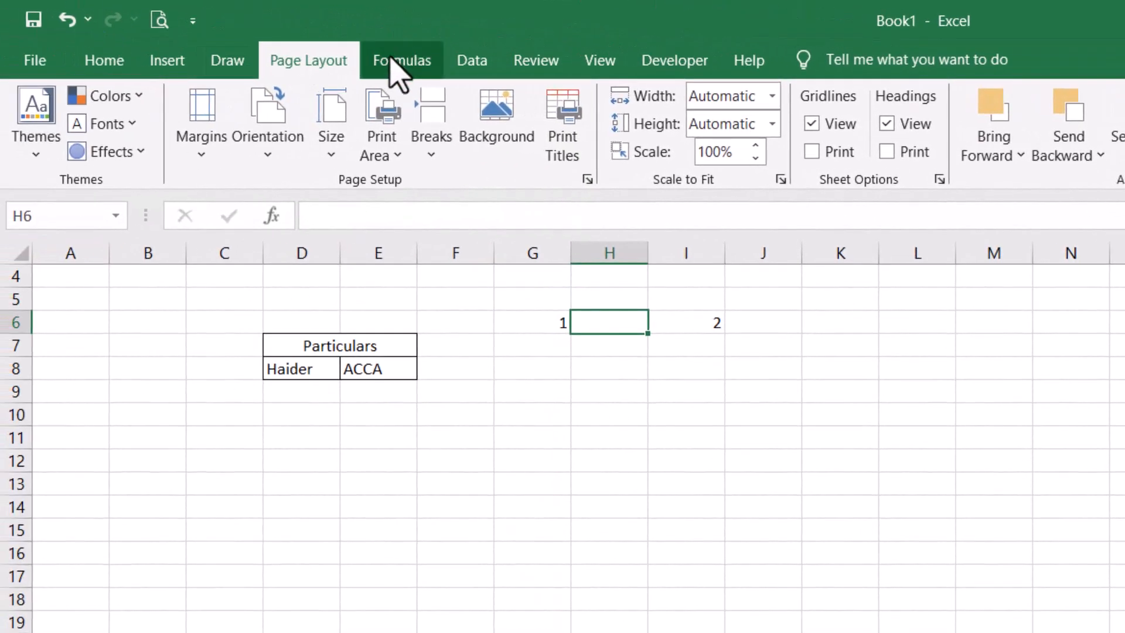
pyautogui.click(391, 57)
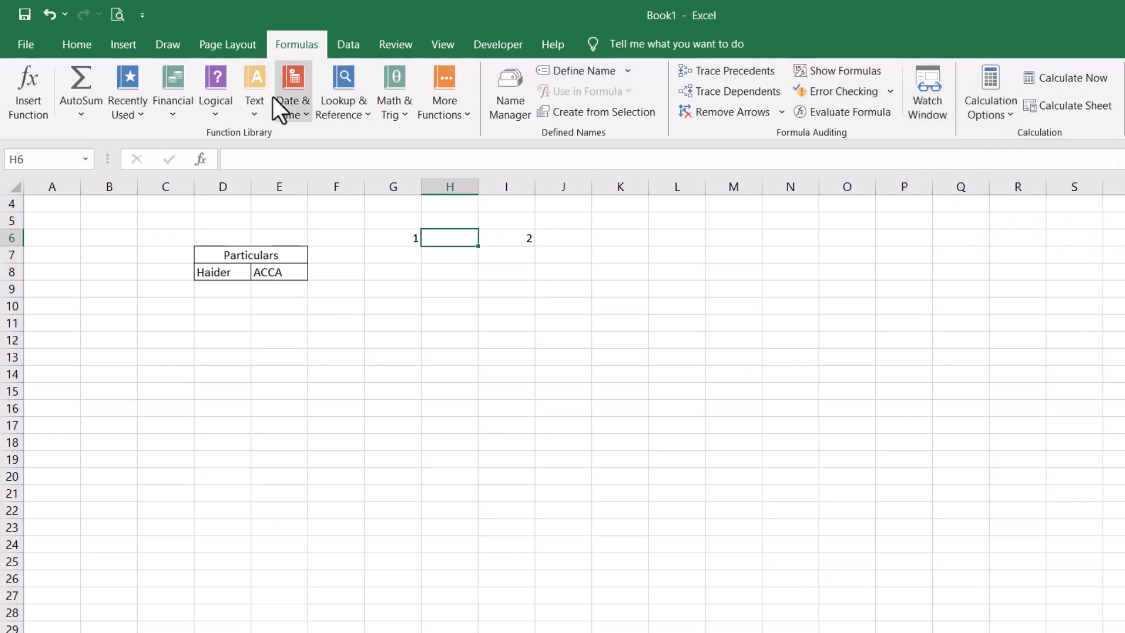
# - On the Data tab, preview Get Data sources and try Text to Columns, dismissing its no-data message
pyautogui.click(357, 52)
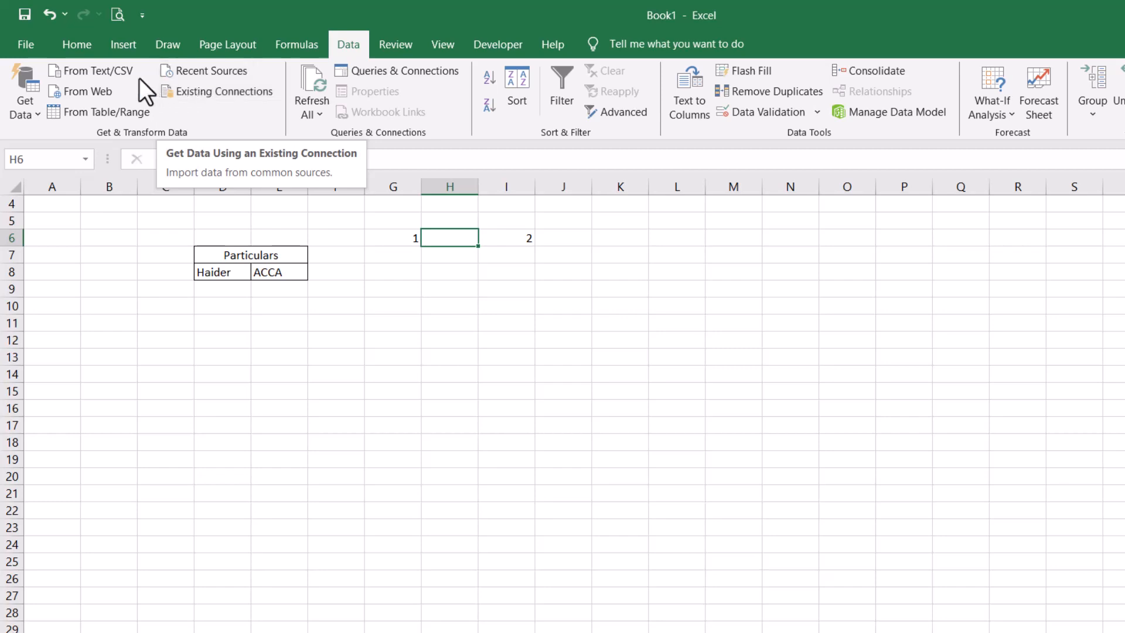
pyautogui.click(36, 104)
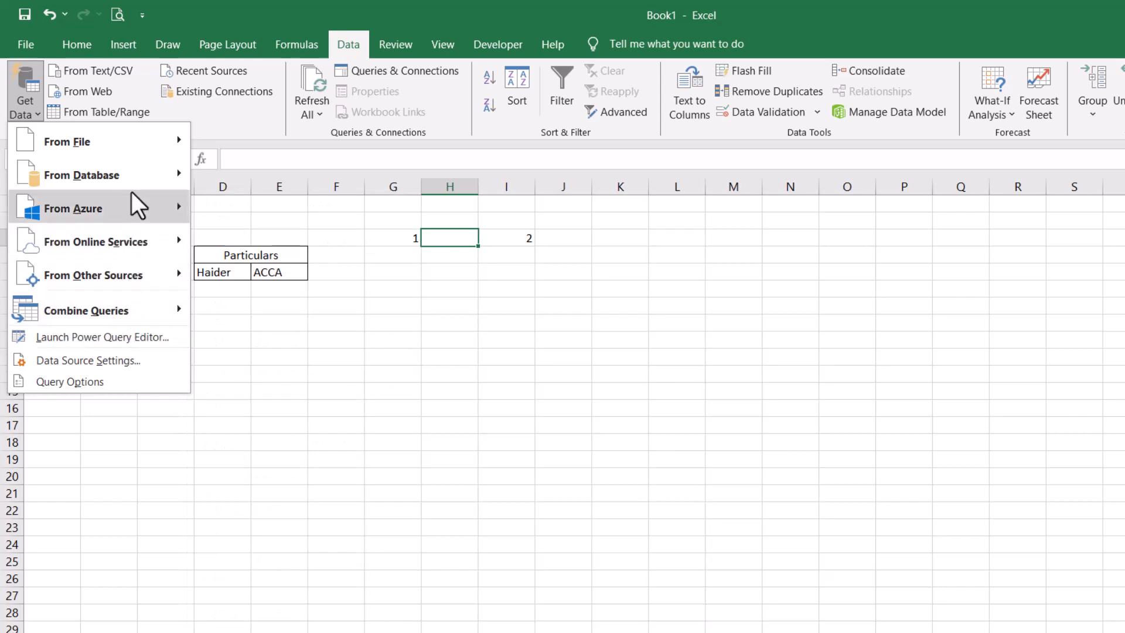
pyautogui.click(280, 117)
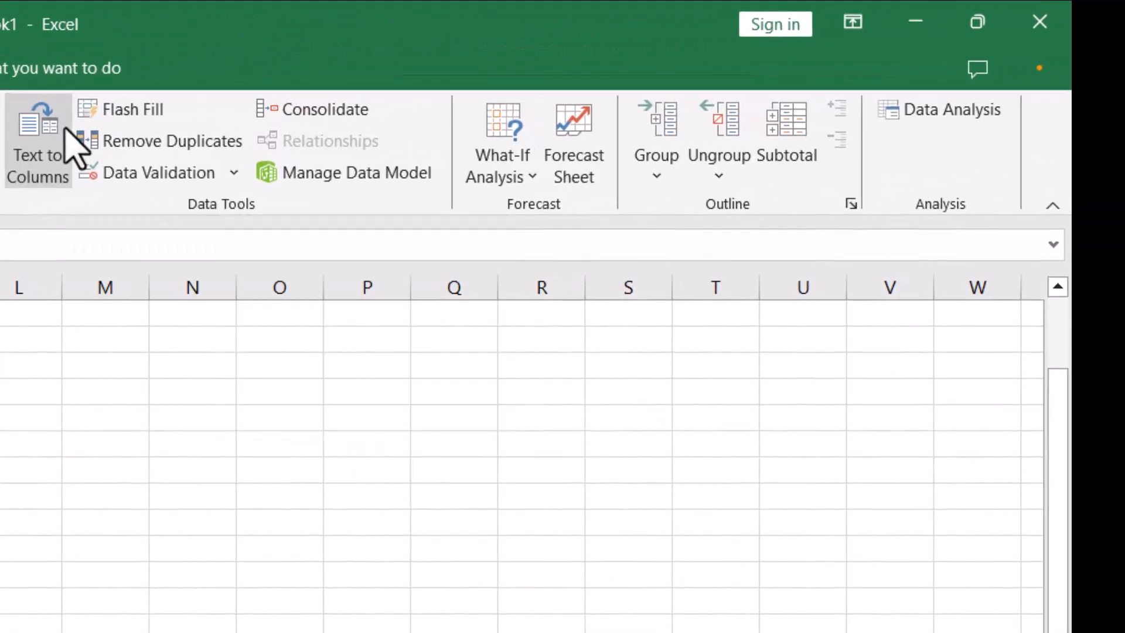
pyautogui.click(706, 85)
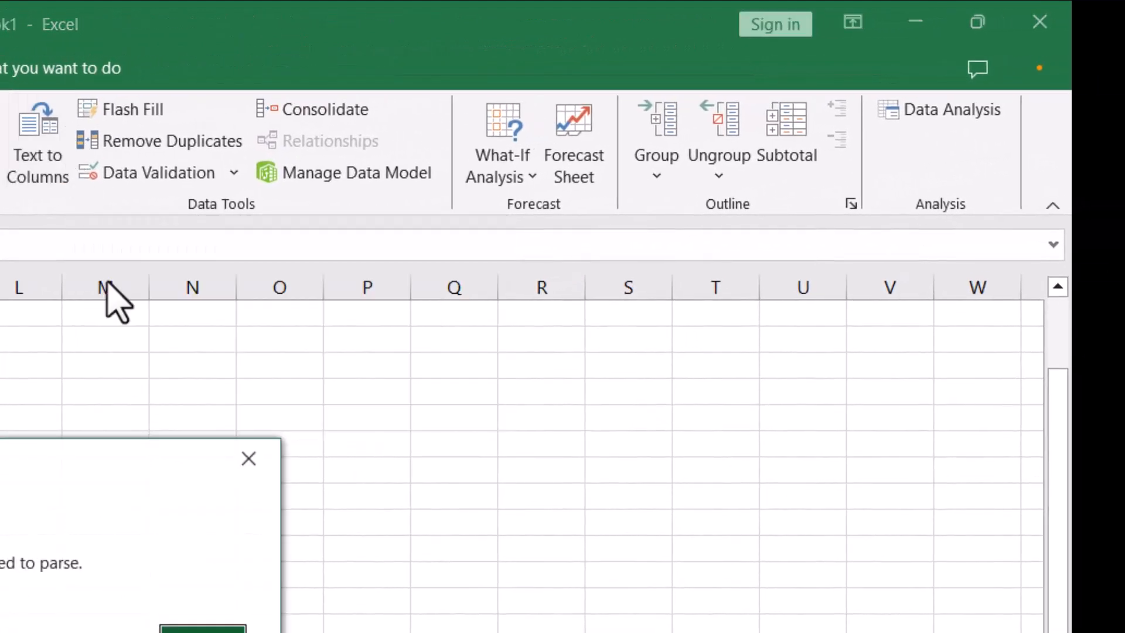
pyautogui.click(203, 630)
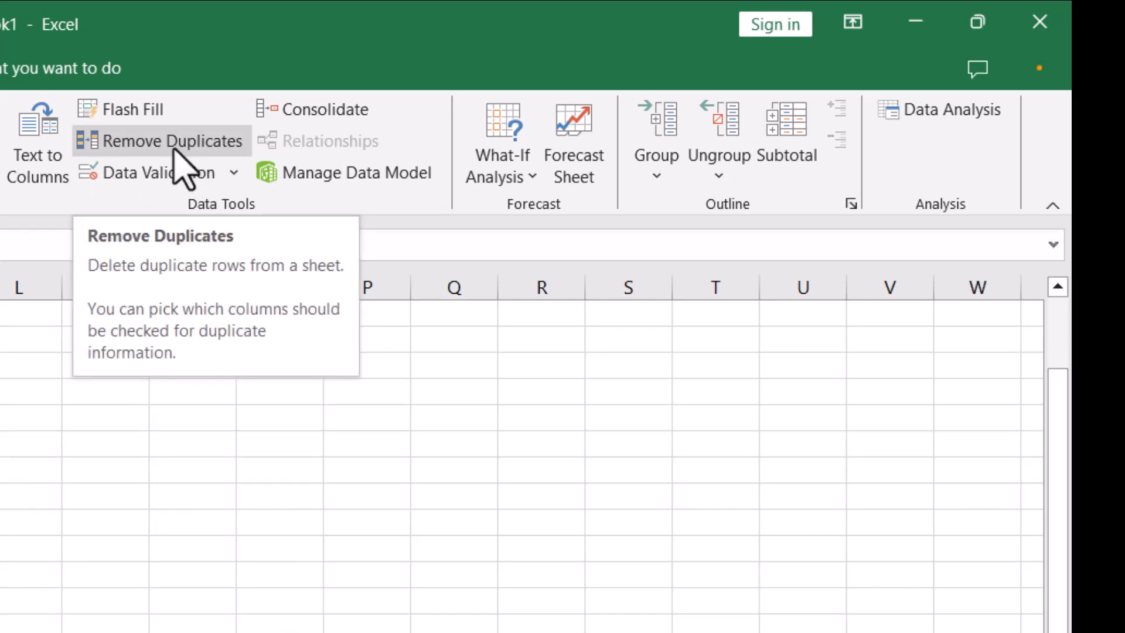
pyautogui.click(241, 174)
pyautogui.click(211, 174)
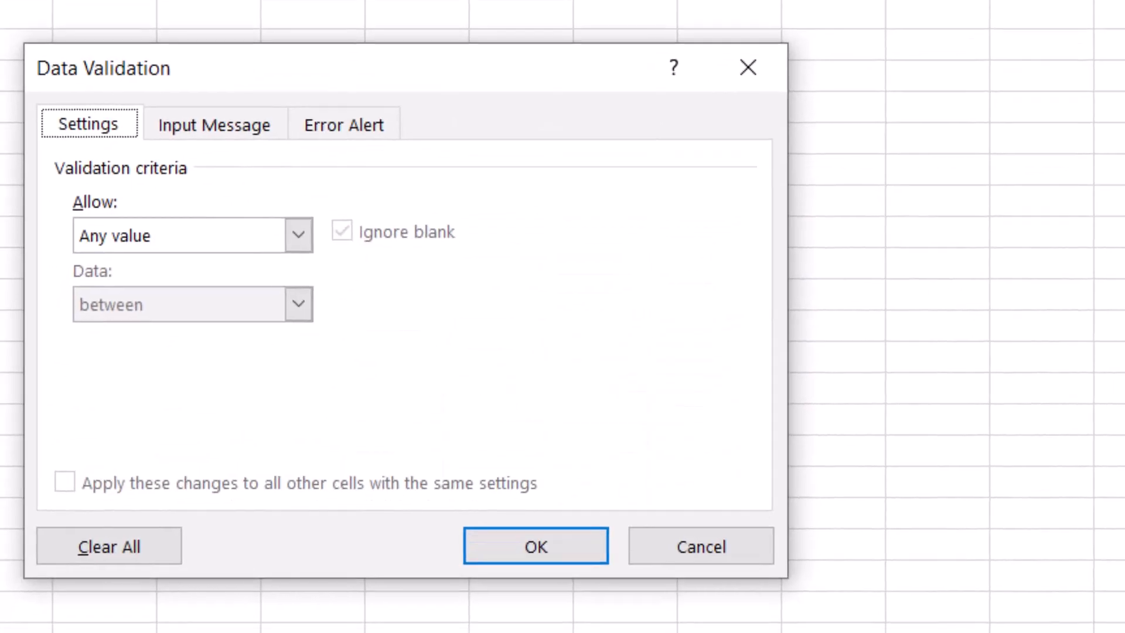
pyautogui.click(159, 248)
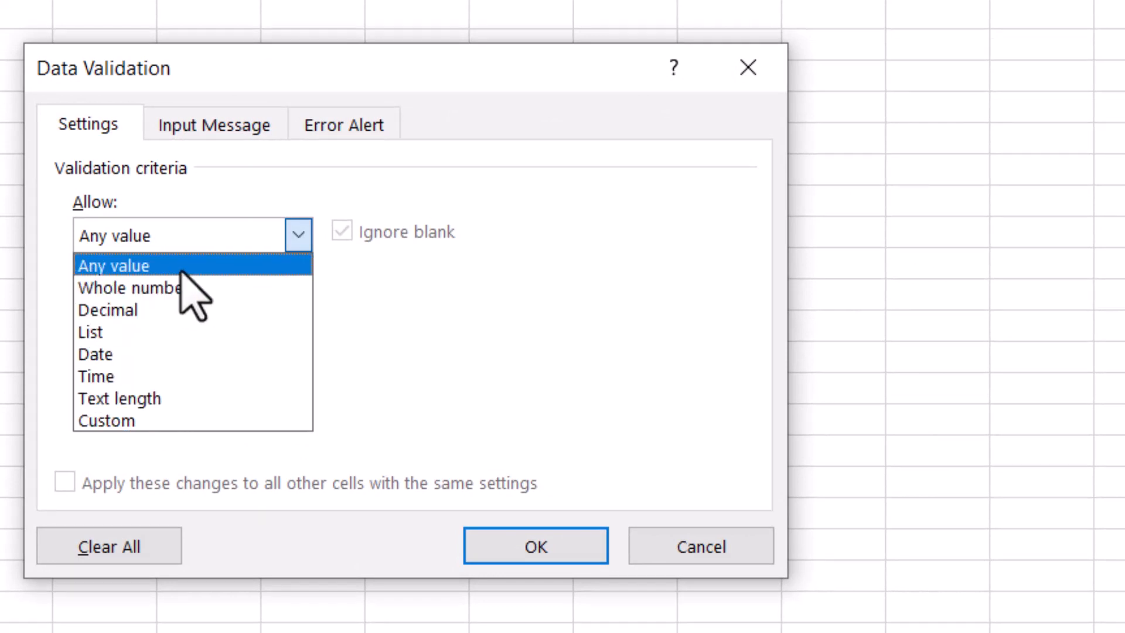
pyautogui.click(680, 551)
pyautogui.click(680, 551)
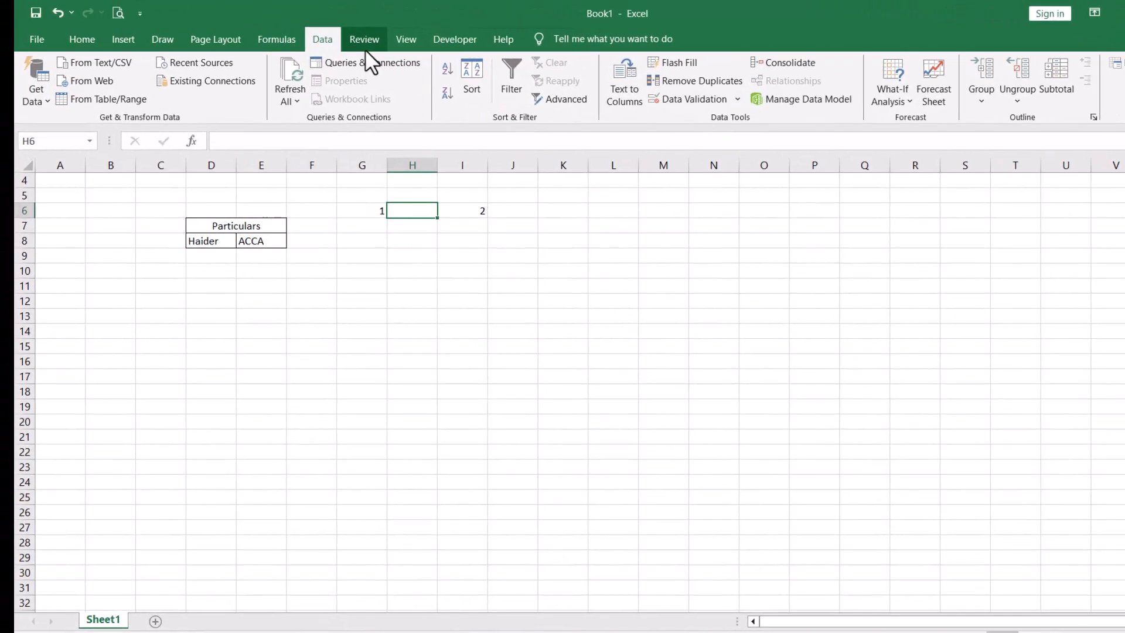
# - Look over the Review commands, then switch to the View tab
pyautogui.click(35, 39)
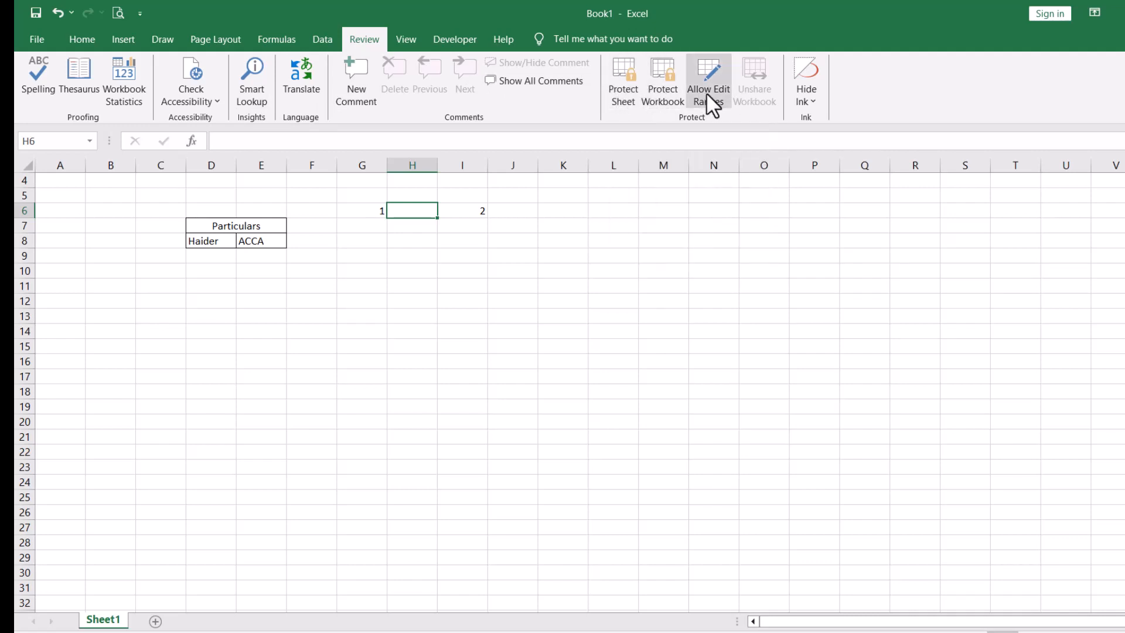
pyautogui.click(404, 35)
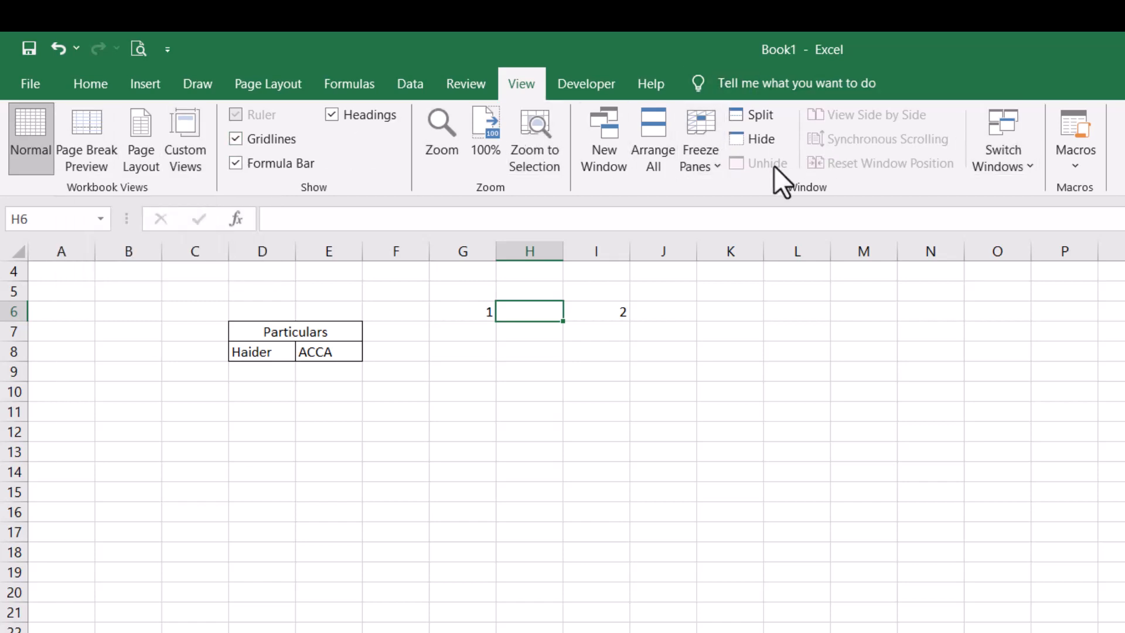
# - Freeze panes at D9 so rows 1–8 and columns A–C stay fixed
pyautogui.click(709, 155)
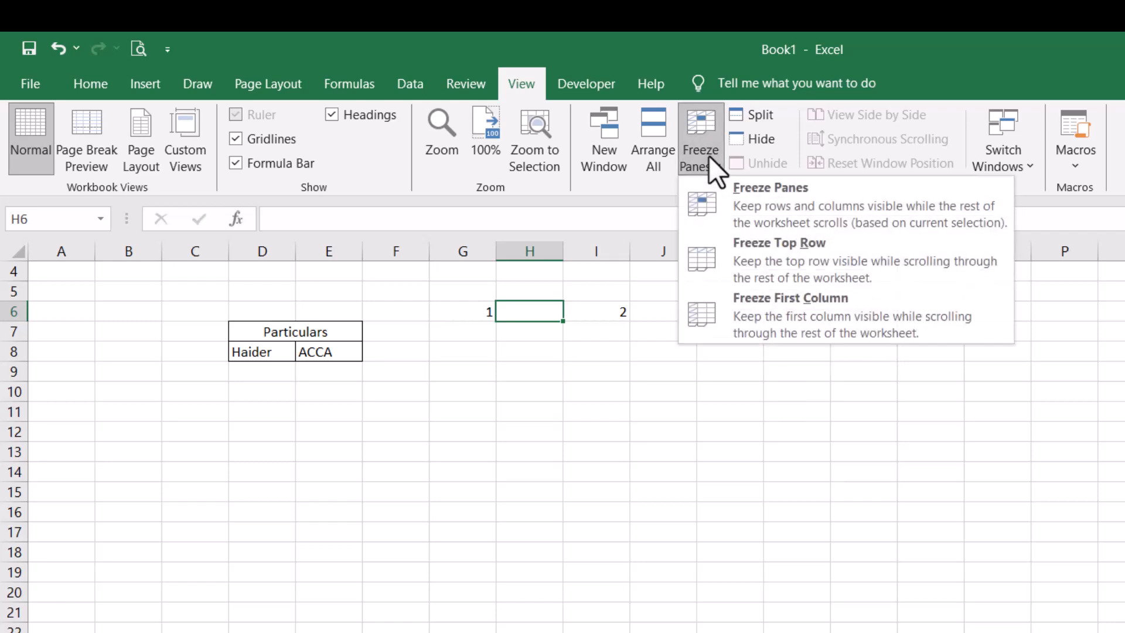
pyautogui.click(338, 384)
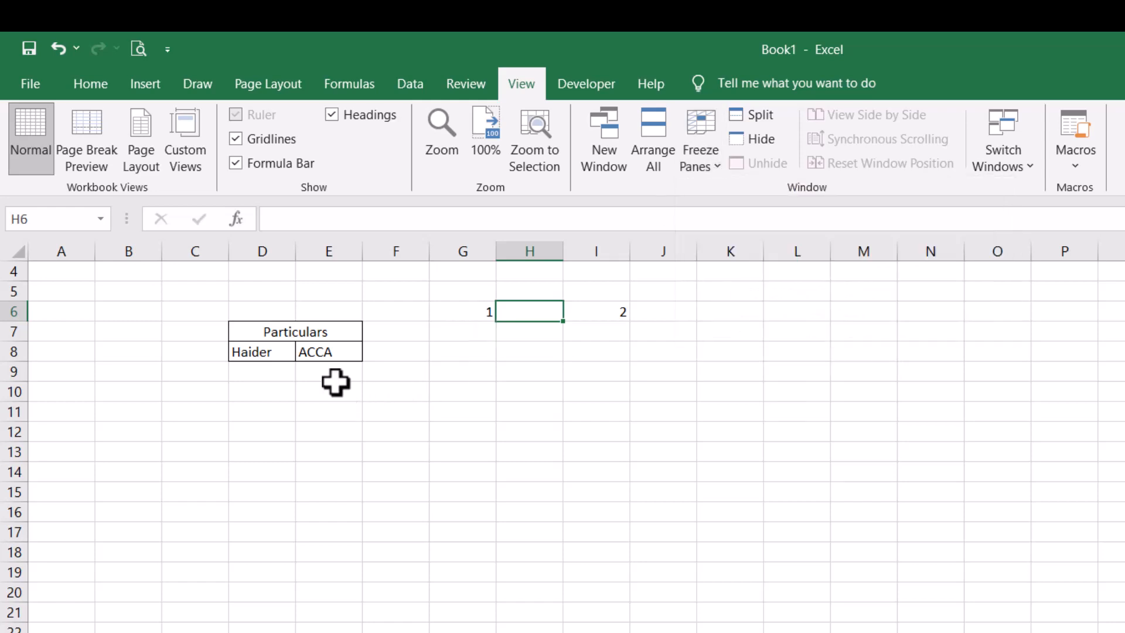
pyautogui.click(264, 370)
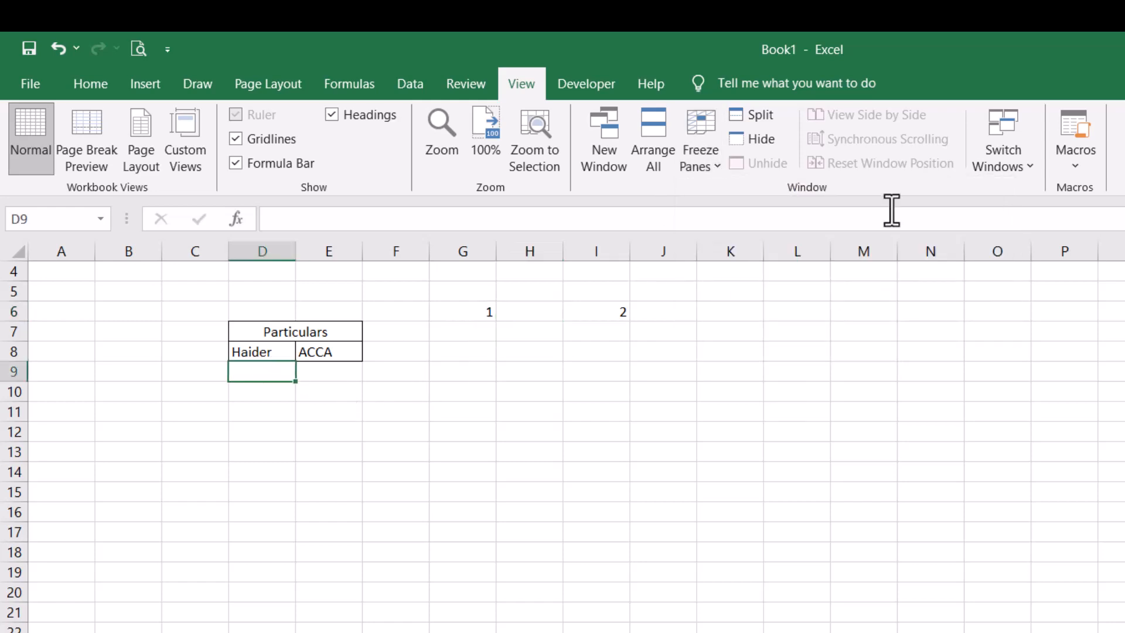
pyautogui.click(724, 139)
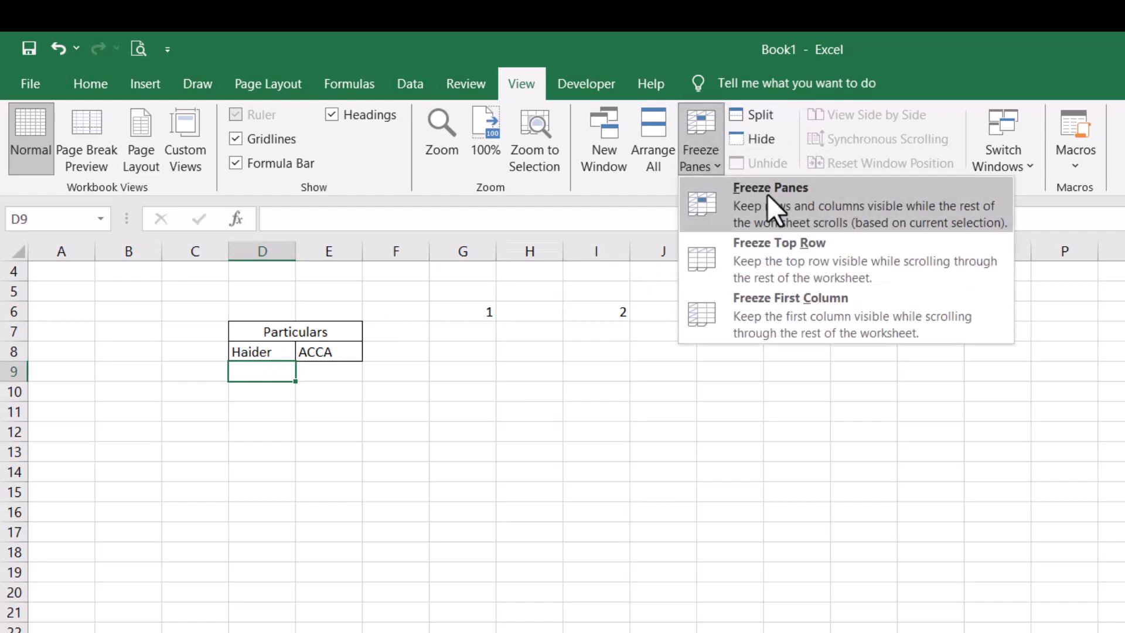
pyautogui.click(767, 196)
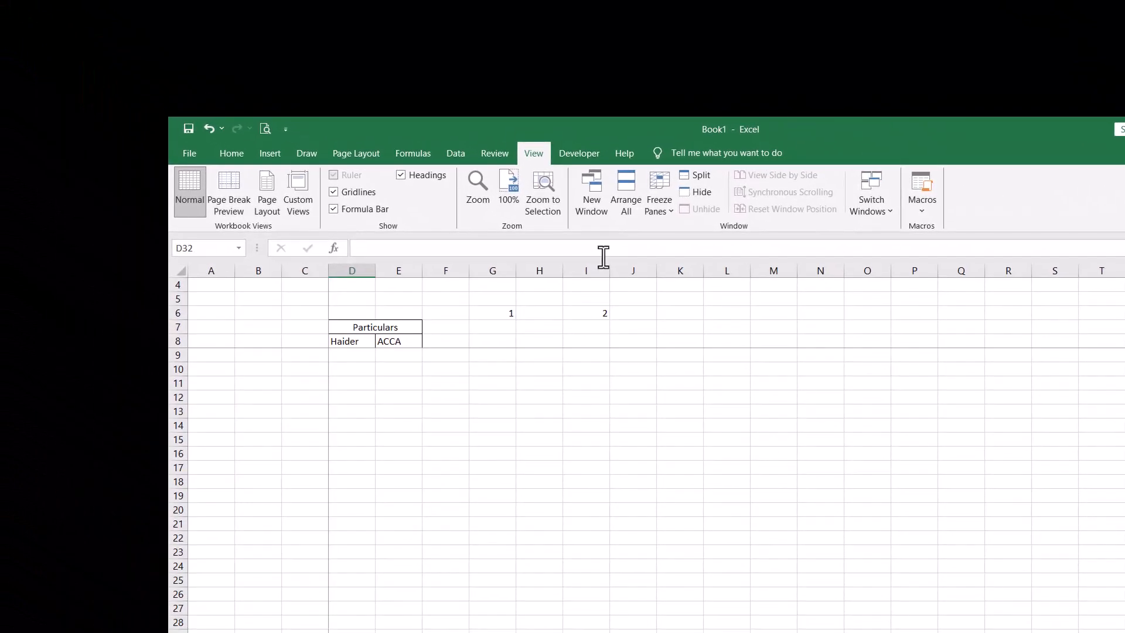
# - Scroll down to test the frozen panes, then return to the top of the sheet
pyautogui.press('Down')
pyautogui.press('Down')
pyautogui.press('Down')
pyautogui.press('Down')
pyautogui.press('Down')
pyautogui.press('Down')
pyautogui.press('Down')
pyautogui.press('Down')
pyautogui.press('Down')
pyautogui.press('Down')
pyautogui.press('Down')
pyautogui.press('Down')
pyautogui.press('Down')
pyautogui.press('Down')
pyautogui.press('Down')
pyautogui.press('Down')
pyautogui.press('Down')
pyautogui.press('Down')
pyautogui.press('Down')
pyautogui.press('Down')
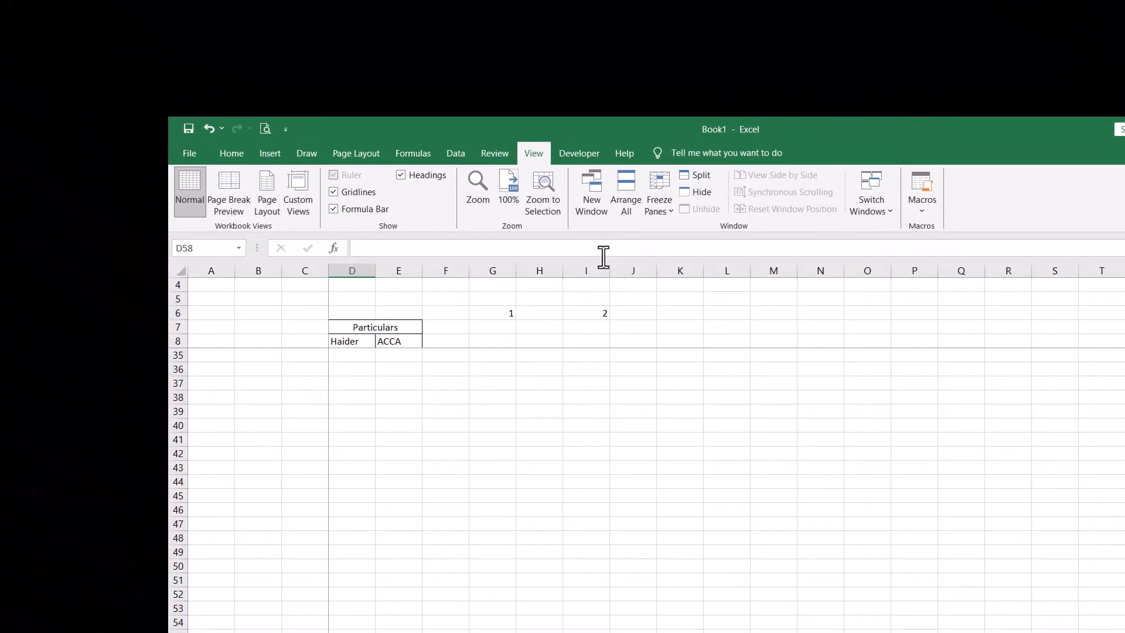
pyautogui.press('Down')
pyautogui.press('Down')
pyautogui.press('Down')
pyautogui.press('Down')
pyautogui.press('Down')
pyautogui.press('Down')
pyautogui.press('Down')
pyautogui.press('Down')
pyautogui.press('Down')
pyautogui.press('Down')
pyautogui.press('Down')
pyautogui.press('Down')
pyautogui.press('Down')
pyautogui.press('Down')
pyautogui.press('Down')
pyautogui.press('Down')
pyautogui.press('Down')
pyautogui.press('Down')
pyautogui.press('Down')
pyautogui.press('Down')
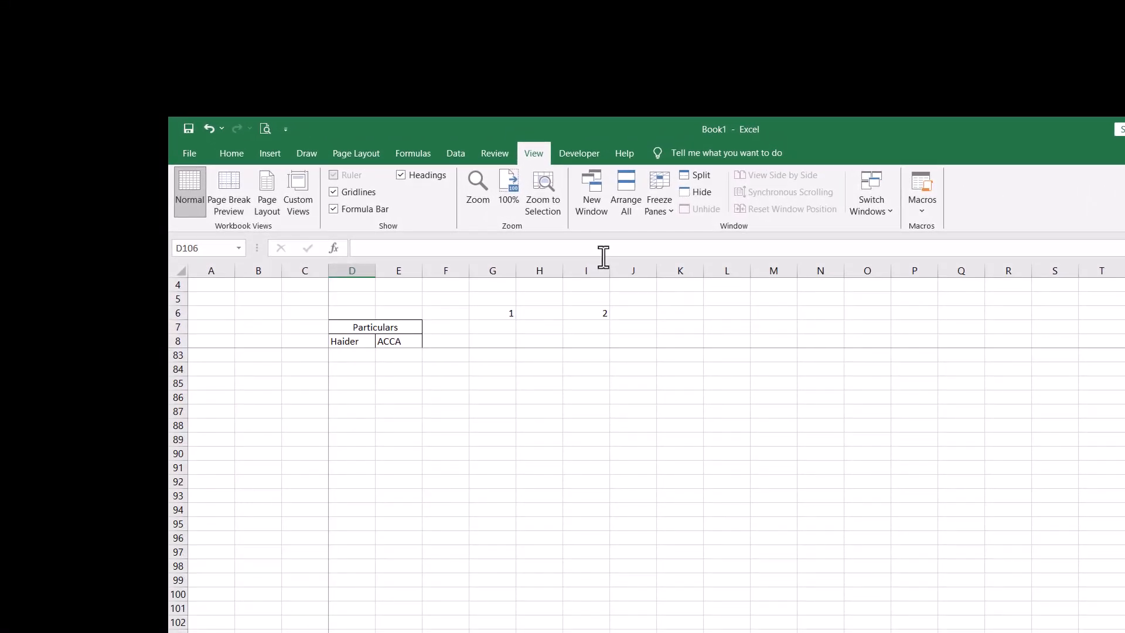
pyautogui.hotkey('ctrl', 'Up')
pyautogui.hotkey('ctrl', 'Up')
pyautogui.hotkey('ctrl', 'Up')
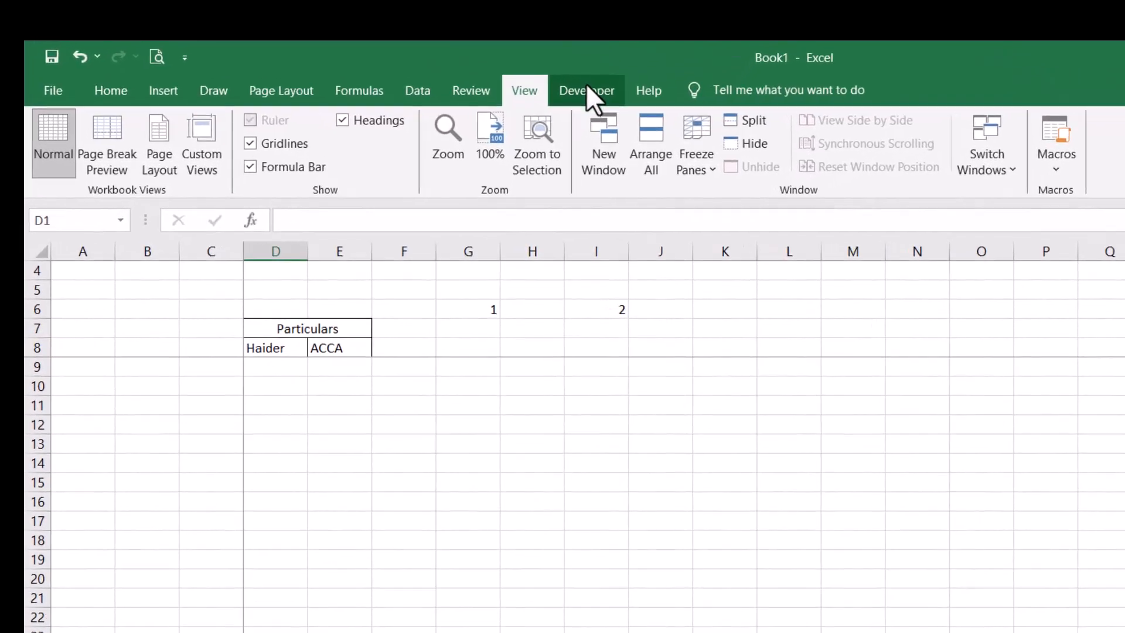
# - Look at the Developer and Help commands, then return to the Home tab
pyautogui.click(586, 89)
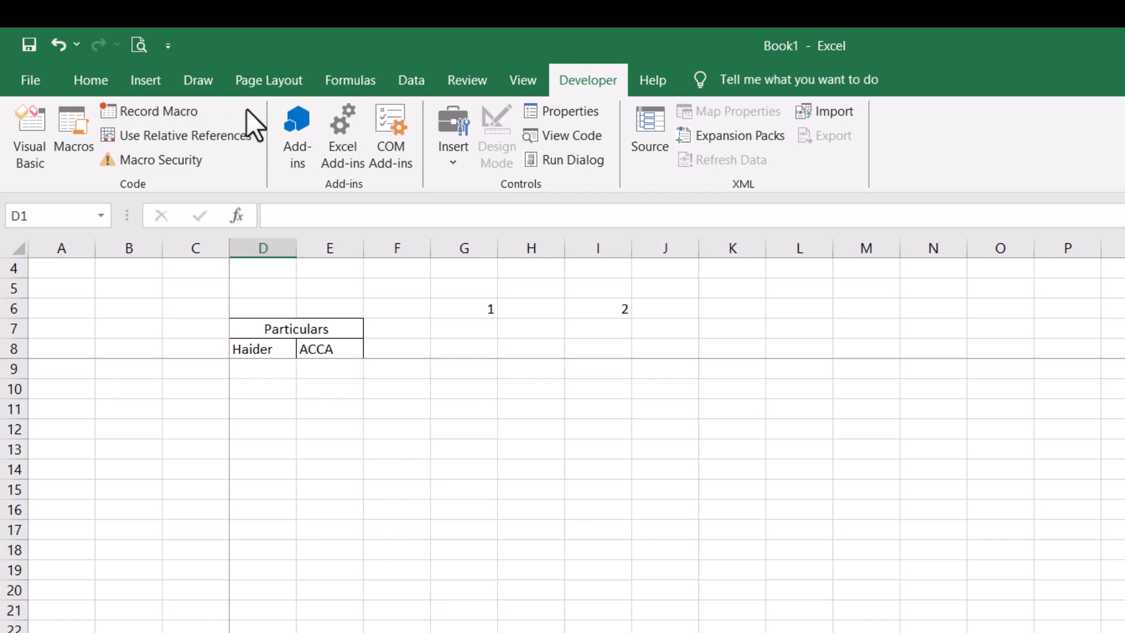
pyautogui.click(647, 80)
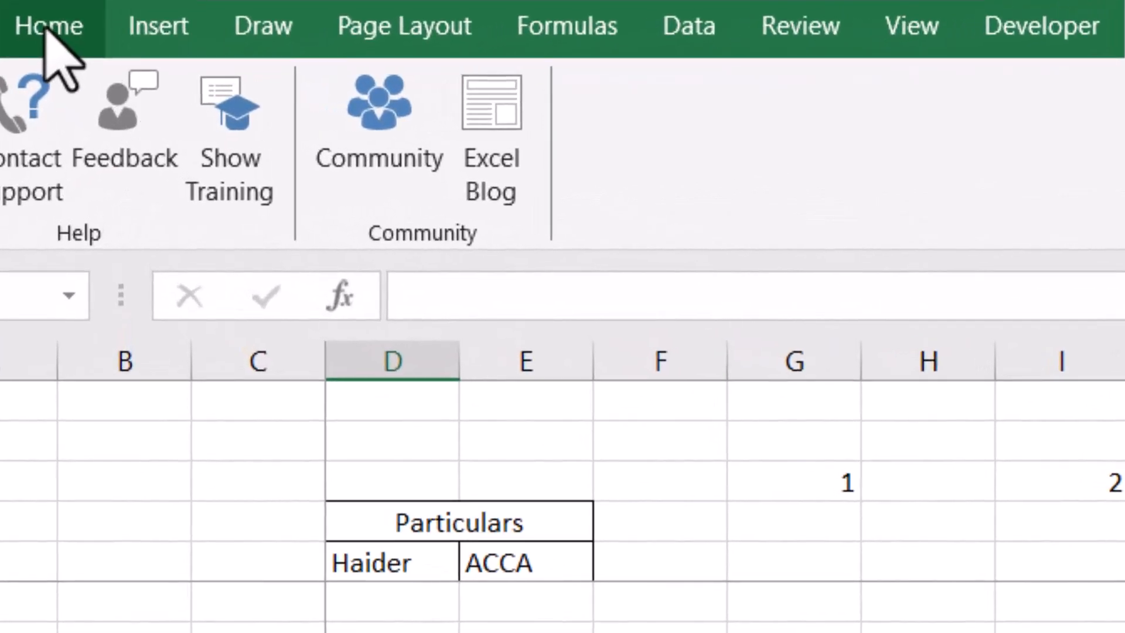
pyautogui.click(47, 30)
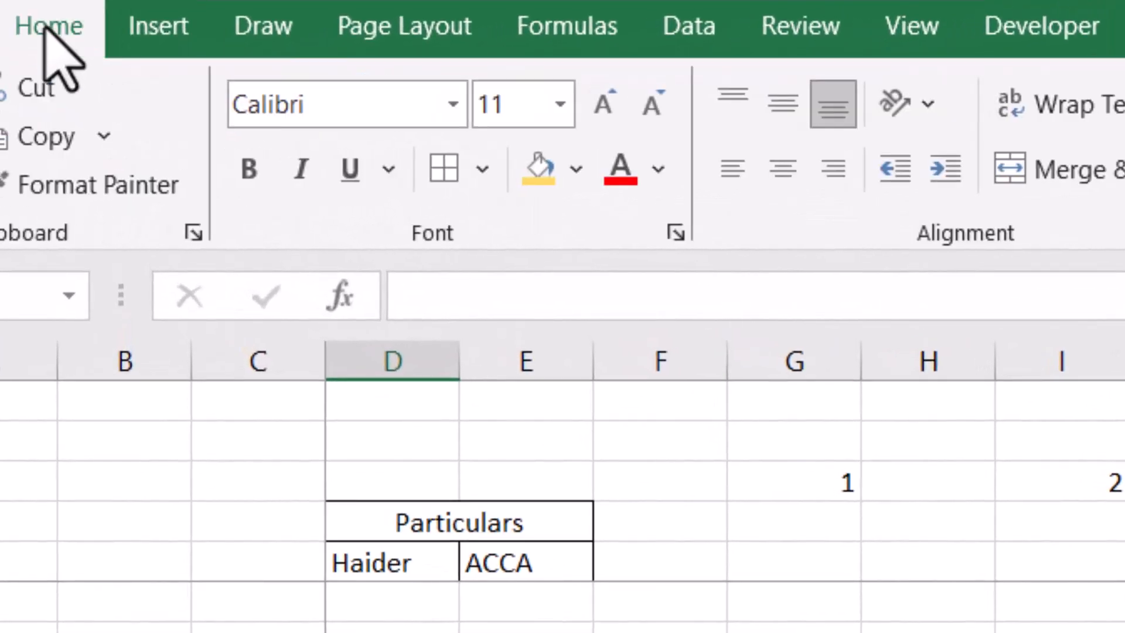